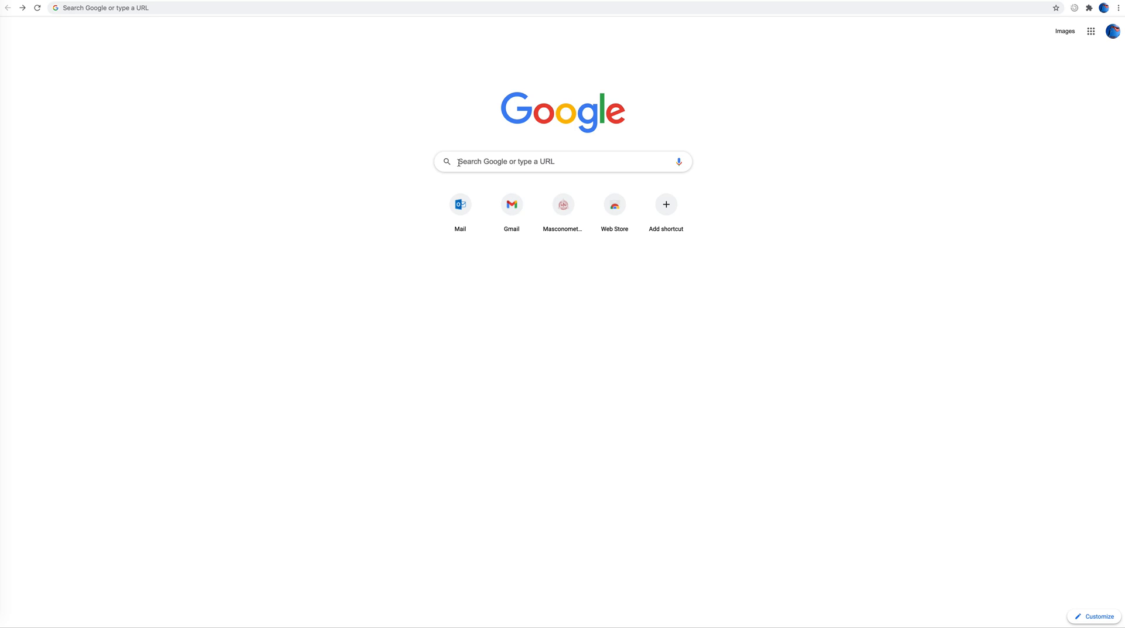
# Search the web for "masco photo" and open the Masconomet Digital Photography site's Minor Projects Quarter 3 page
pyautogui.click(468, 180)
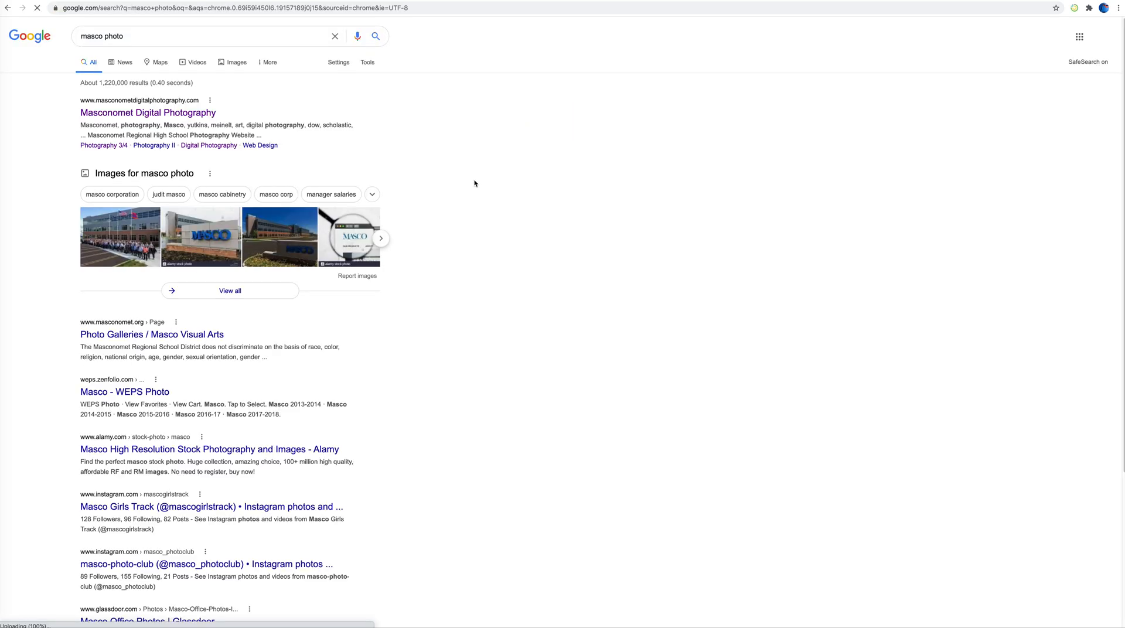
pyautogui.click(116, 113)
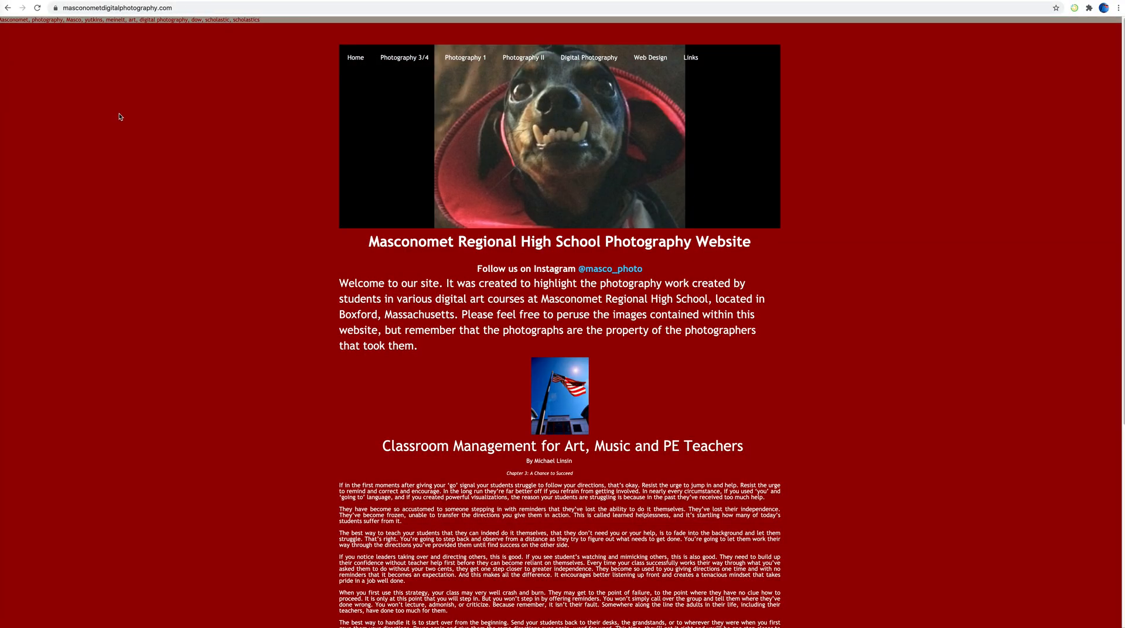
pyautogui.moveTo(573, 59)
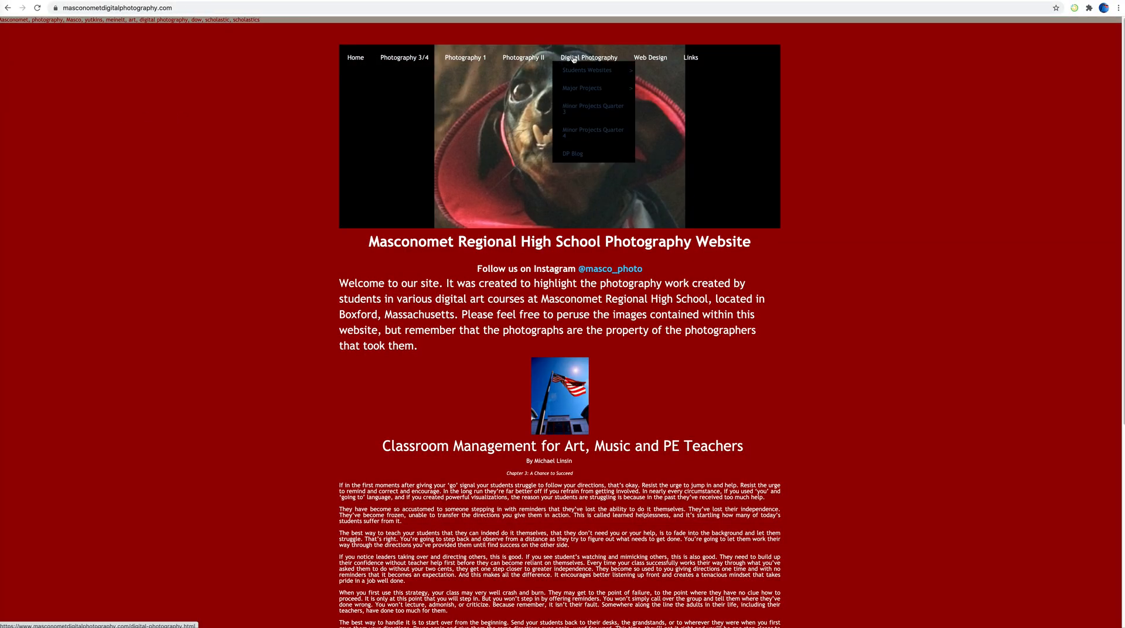
pyautogui.click(580, 108)
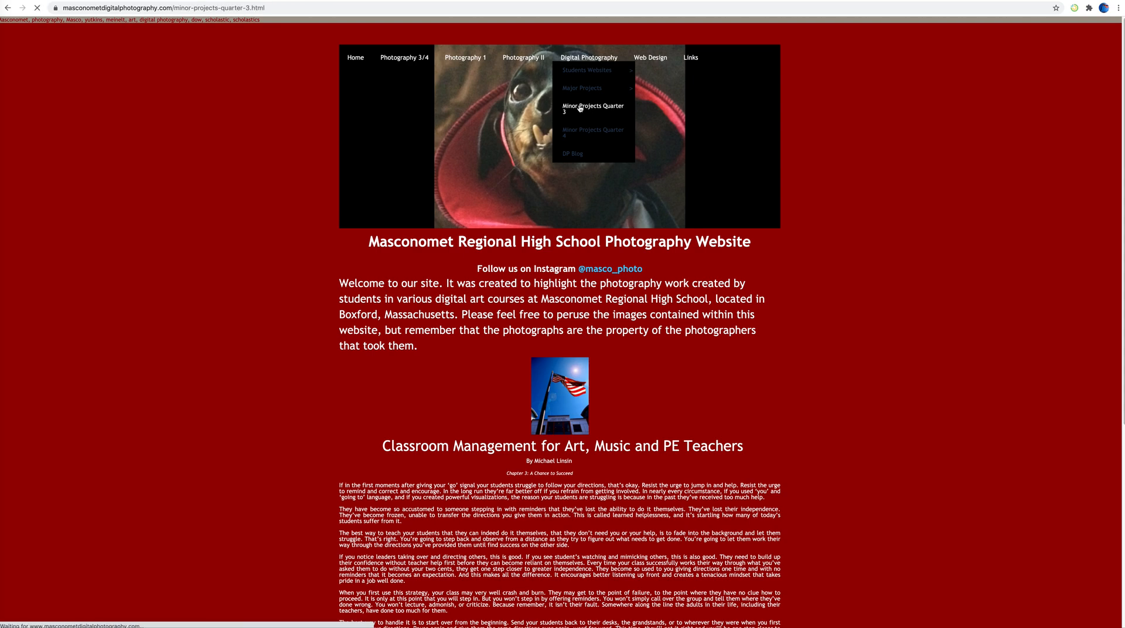
# Enlarge the torn photo of three seated children, save it as JPEG 8387388_orig in Downloads, and close the enlarged view
pyautogui.scroll(-6, 291, 211)
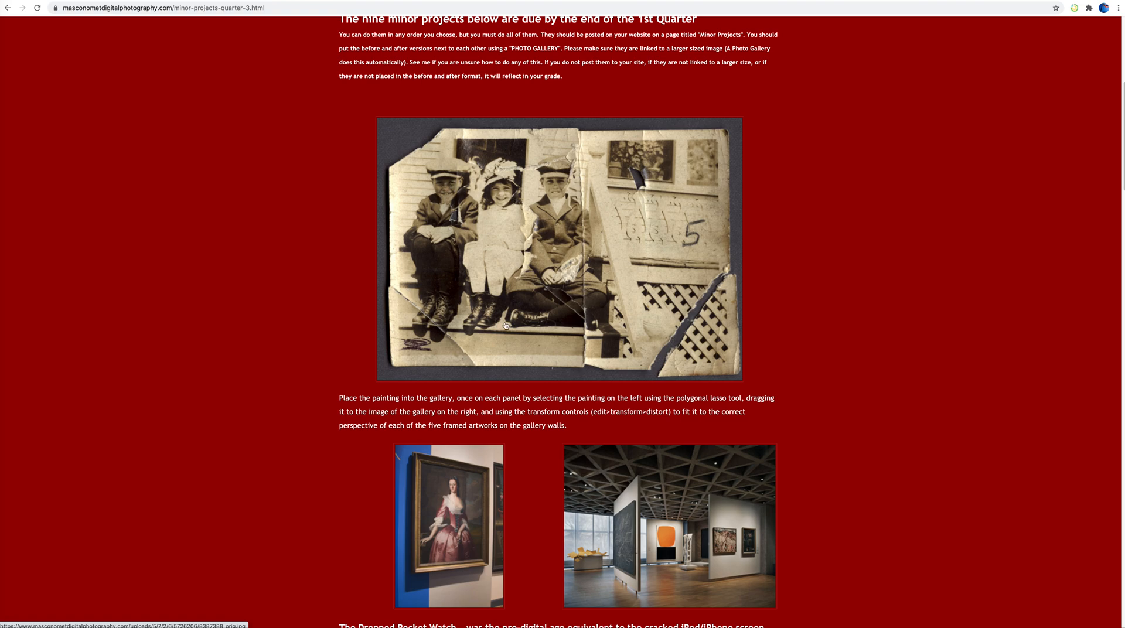
pyautogui.click(555, 245)
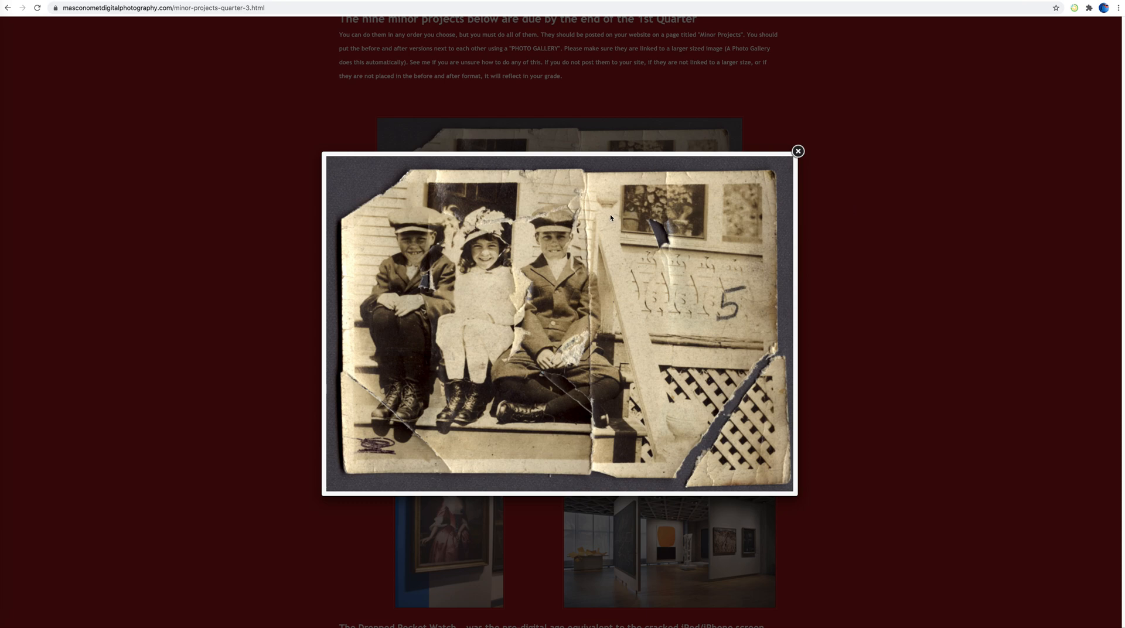
pyautogui.rightClick(541, 286)
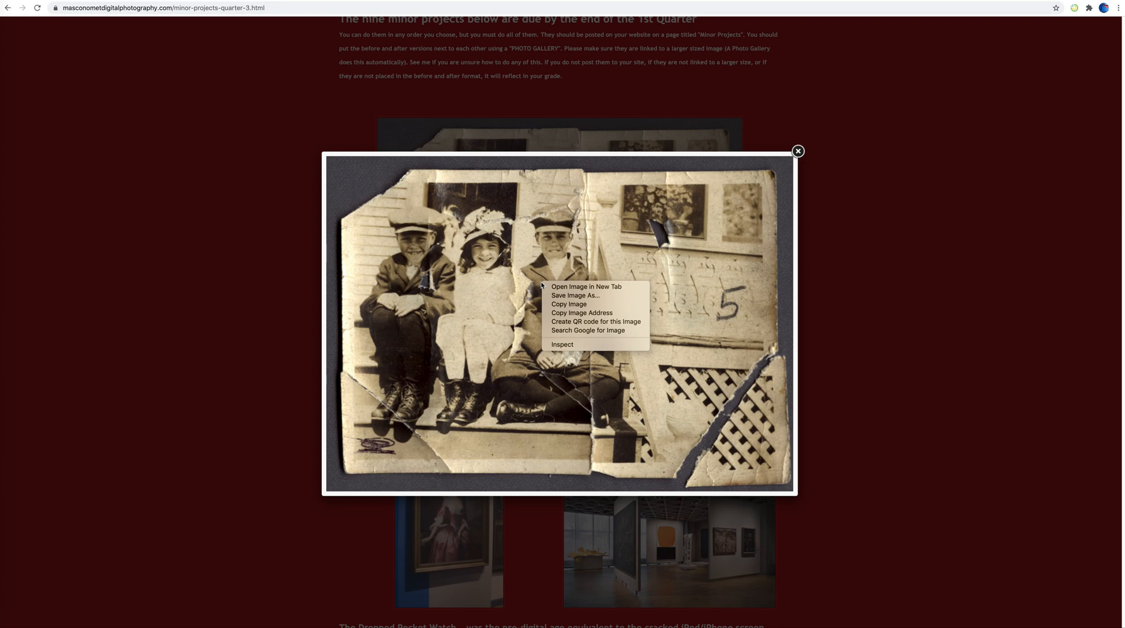
pyautogui.click(570, 296)
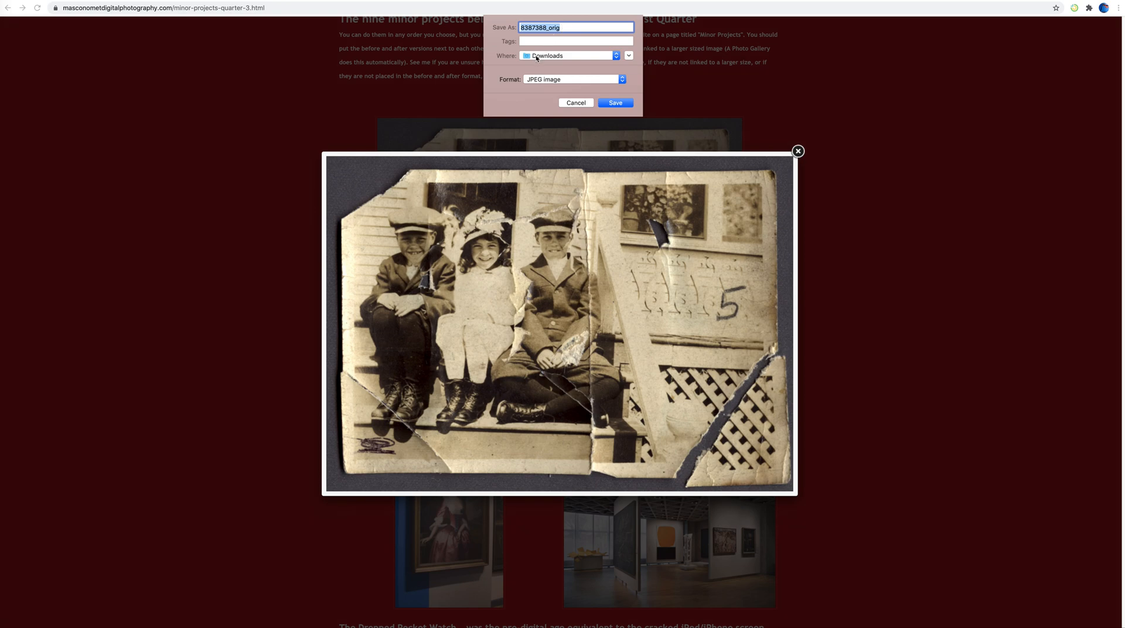
pyautogui.click(610, 104)
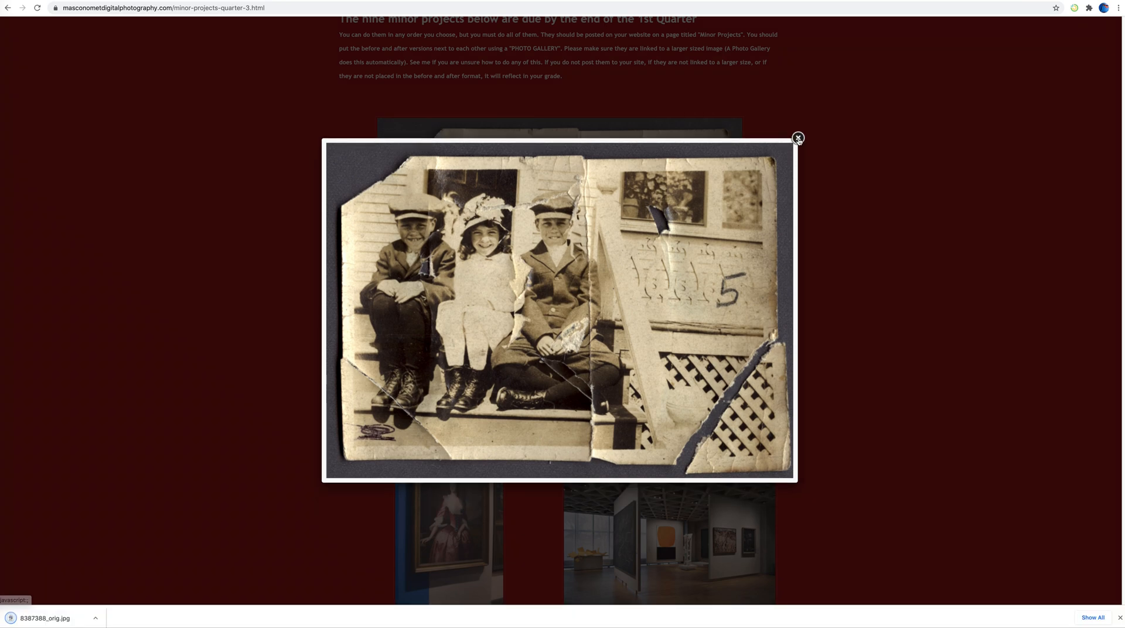
pyautogui.click(798, 140)
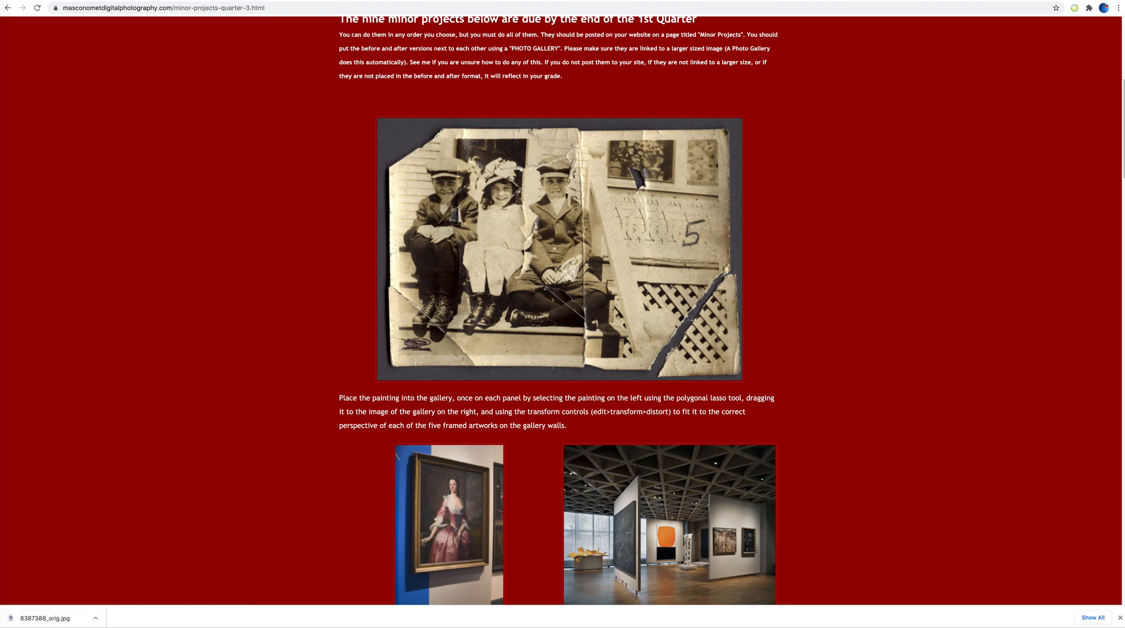
# Move 8387388_orig.jpg from the Downloads folder to the desktop and close the folder window
pyautogui.click(79, 1)
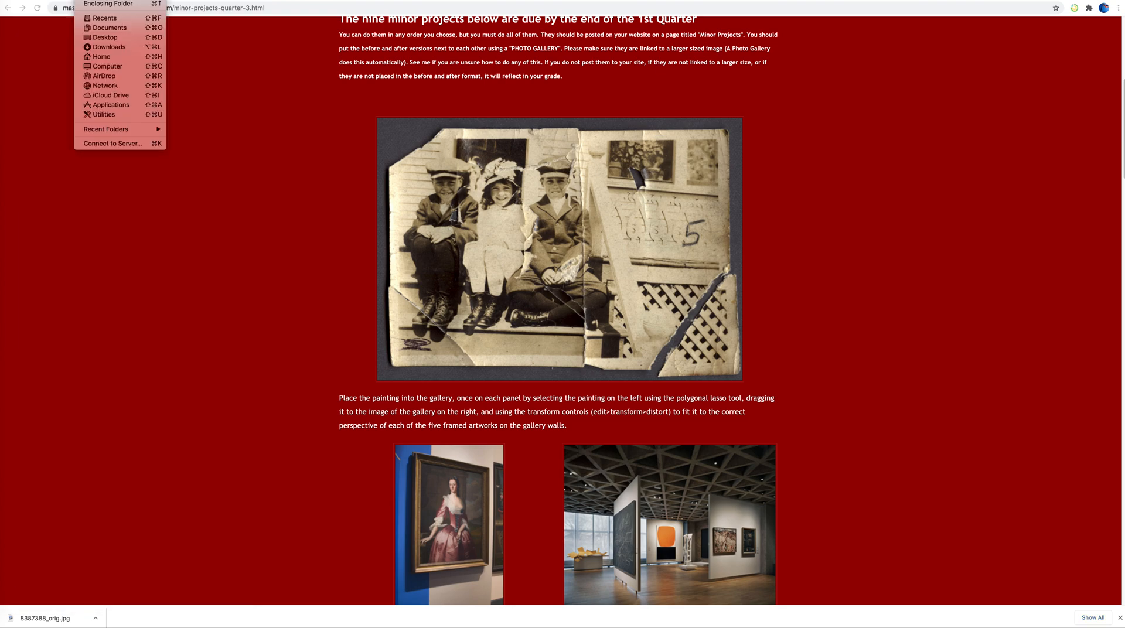
pyautogui.click(101, 49)
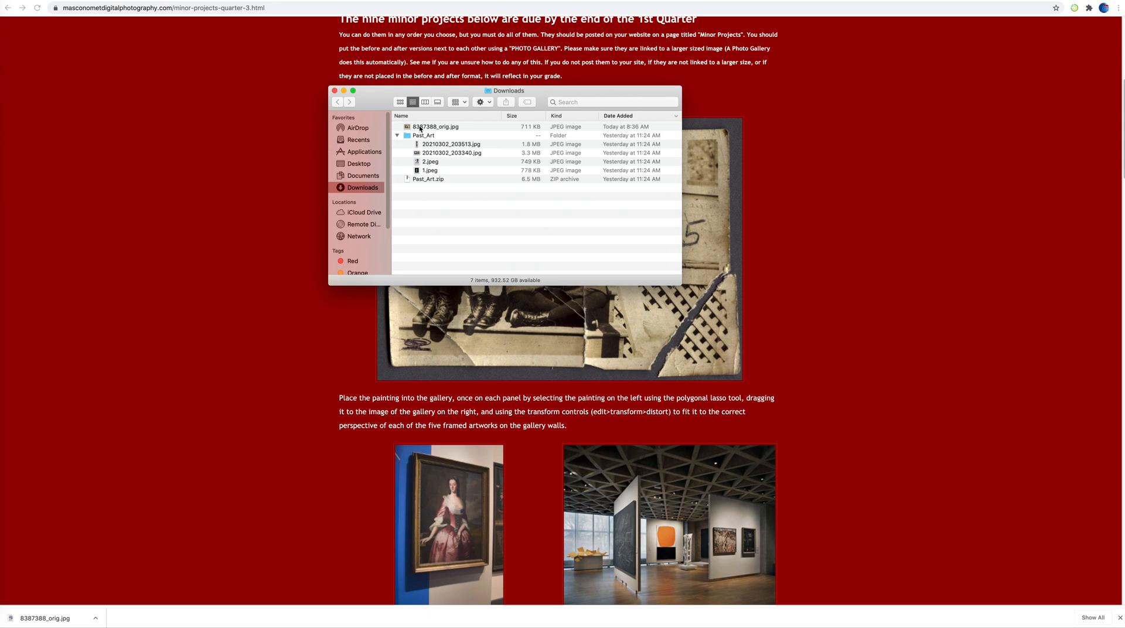
pyautogui.moveTo(421, 128); pyautogui.dragTo(3, 24)
pyautogui.click(335, 90)
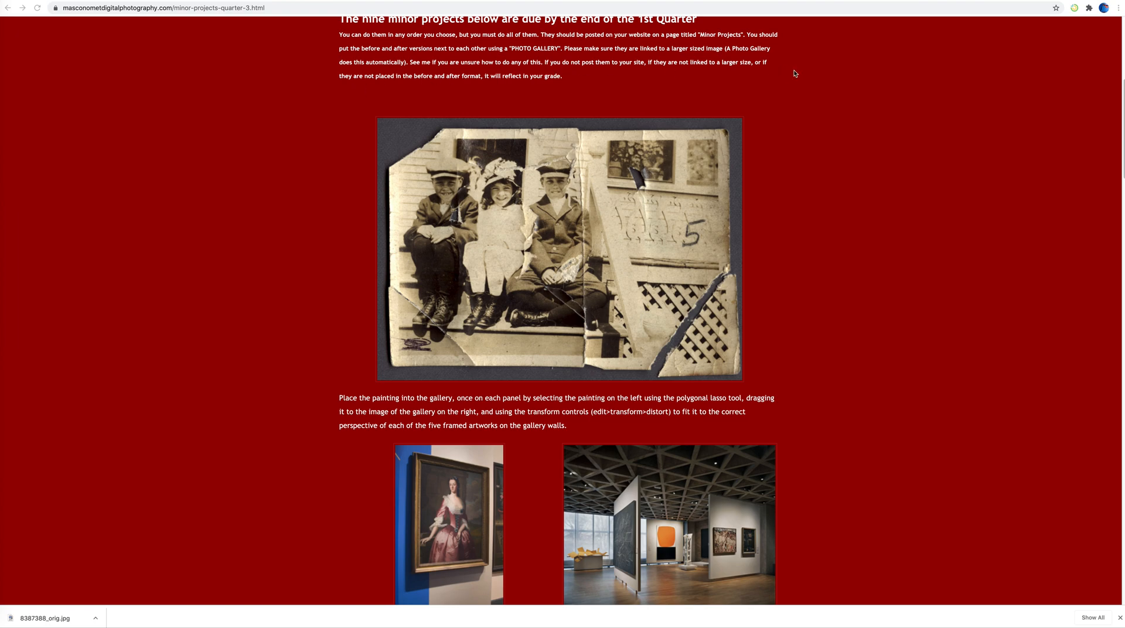
# Switch to Pixlr E and open 8387388_orig.jpg from the Desktop folder
pyautogui.click(934, 1)
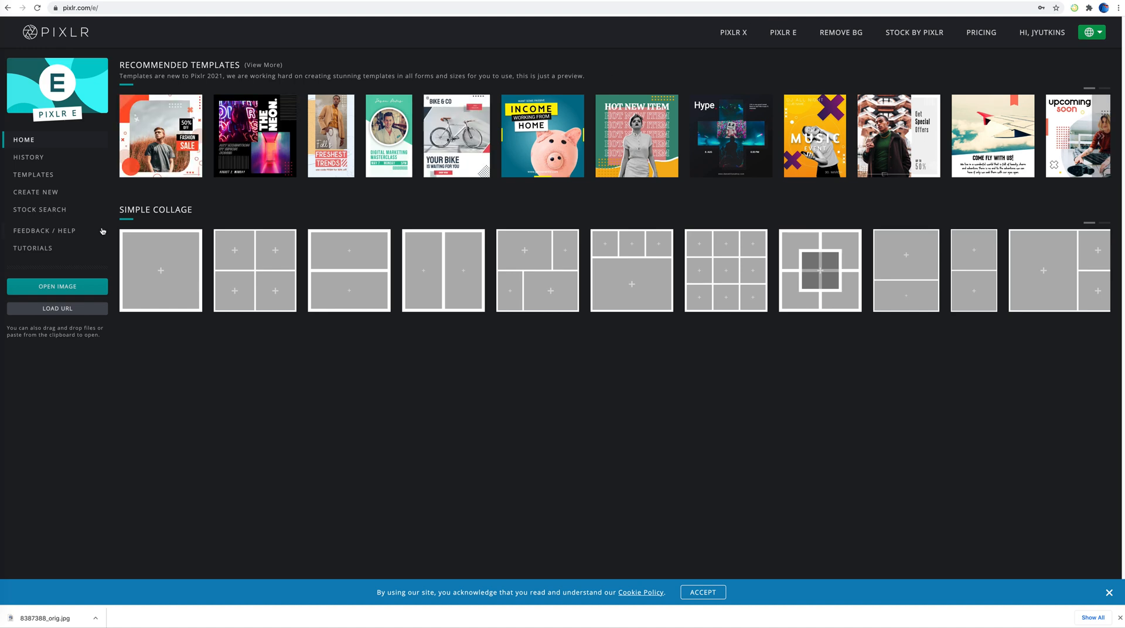
pyautogui.click(57, 287)
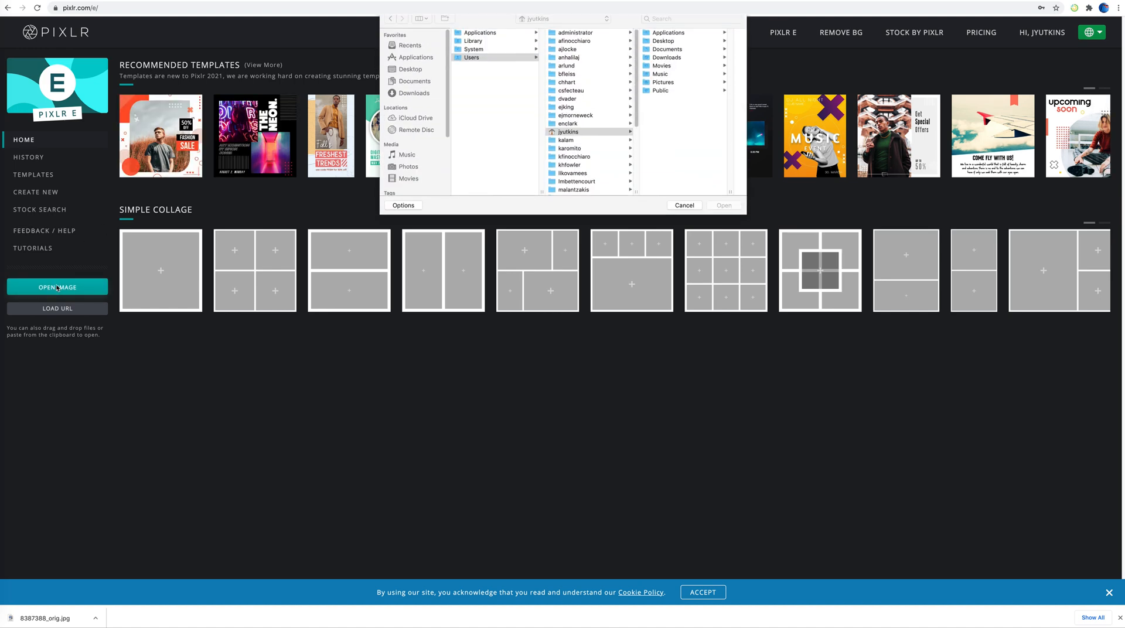
pyautogui.click(410, 76)
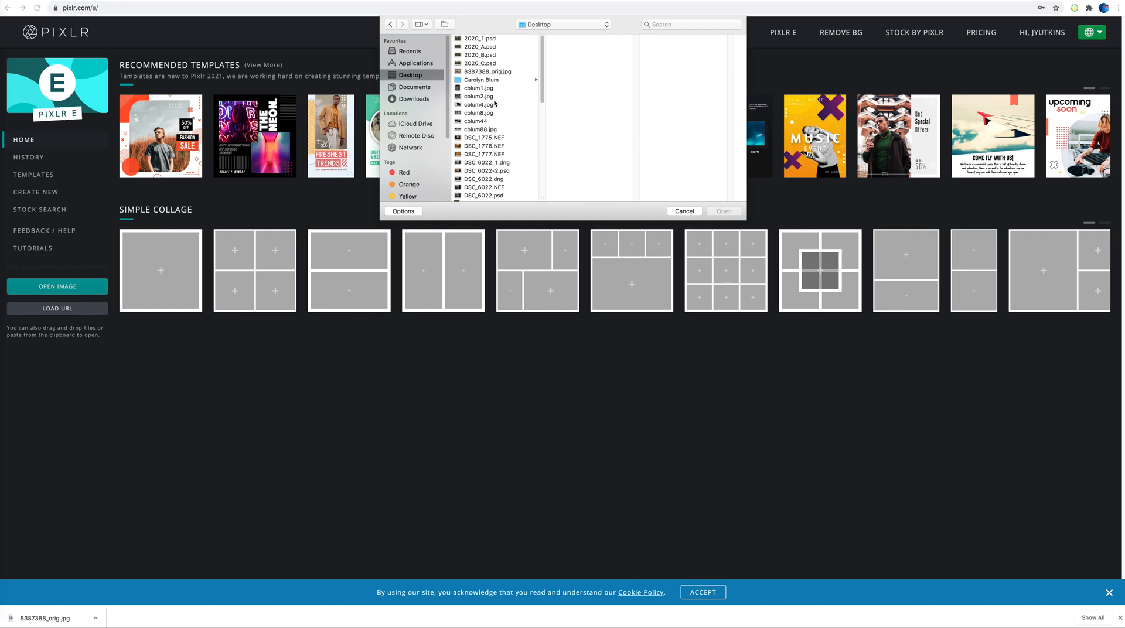
pyautogui.scroll(-10, 495, 103)
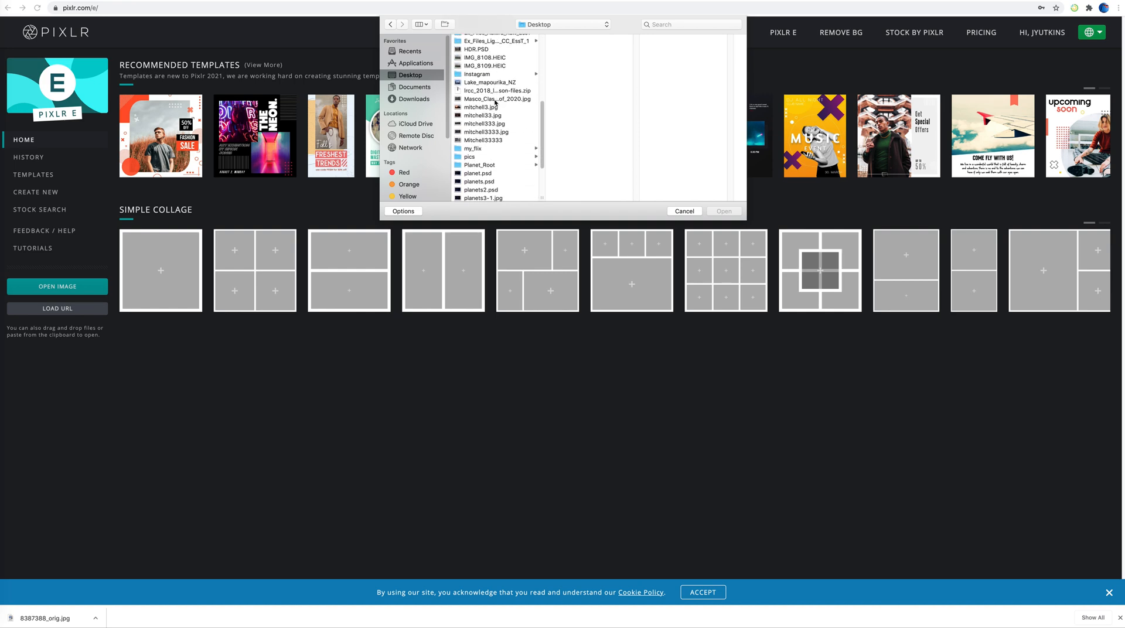
pyautogui.scroll(-4, 495, 103)
pyautogui.scroll(5, 496, 102)
pyautogui.scroll(5, 495, 103)
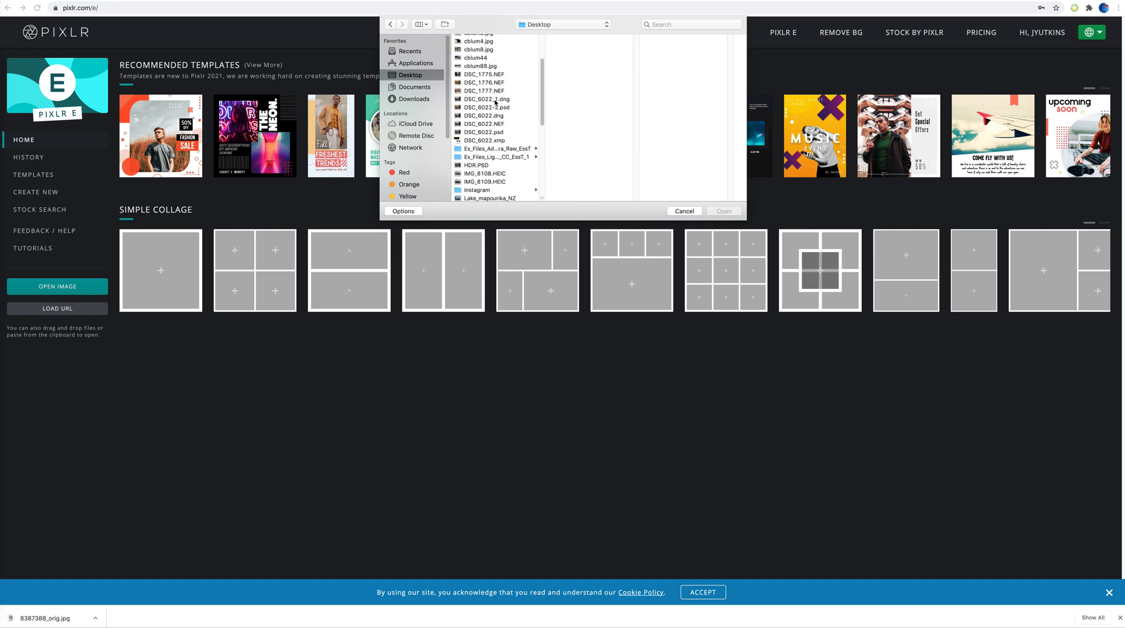
pyautogui.scroll(3, 494, 102)
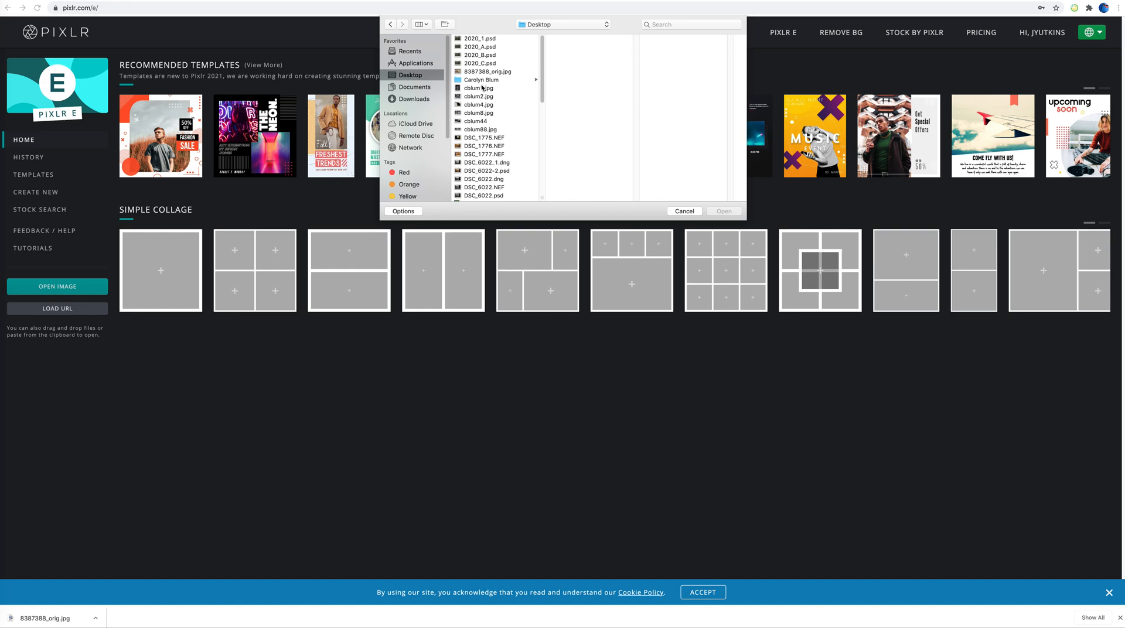
pyautogui.click(487, 71)
pyautogui.click(722, 211)
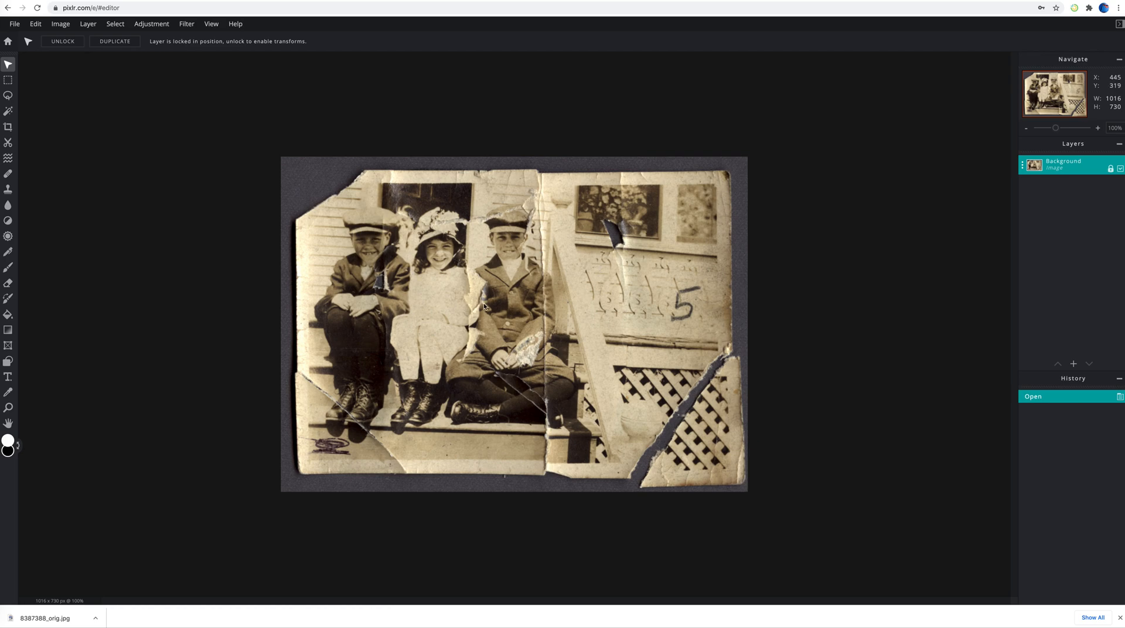
# Examine the torn hole below the window in the photo at 340% magnification using the Zoom tool
pyautogui.click(9, 408)
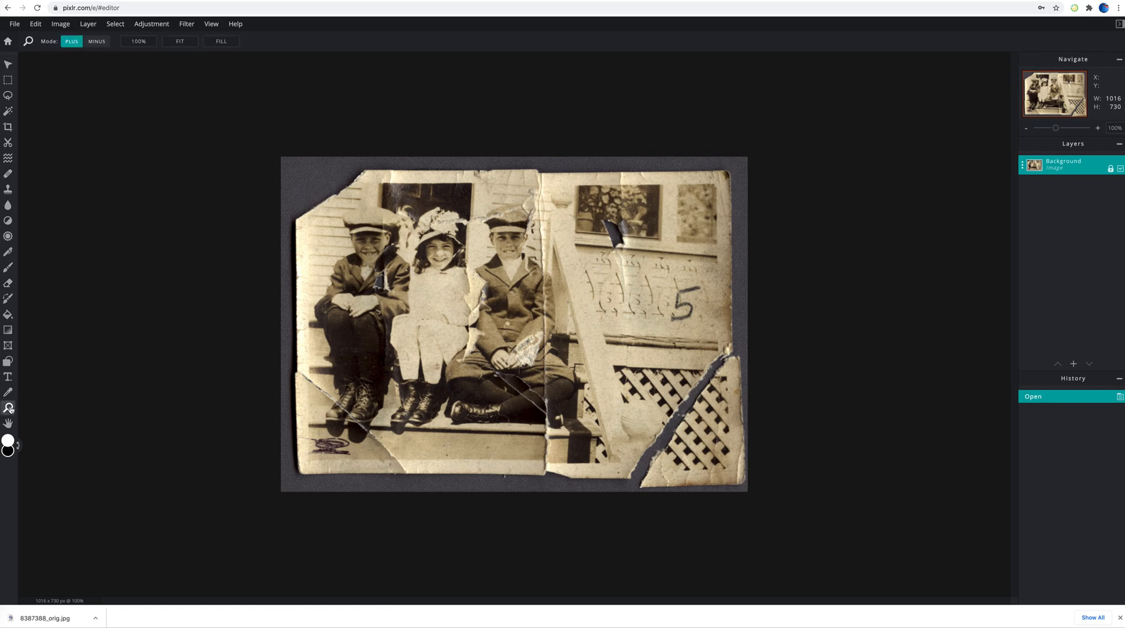
pyautogui.click(519, 318)
pyautogui.click(519, 318)
pyautogui.click(519, 317)
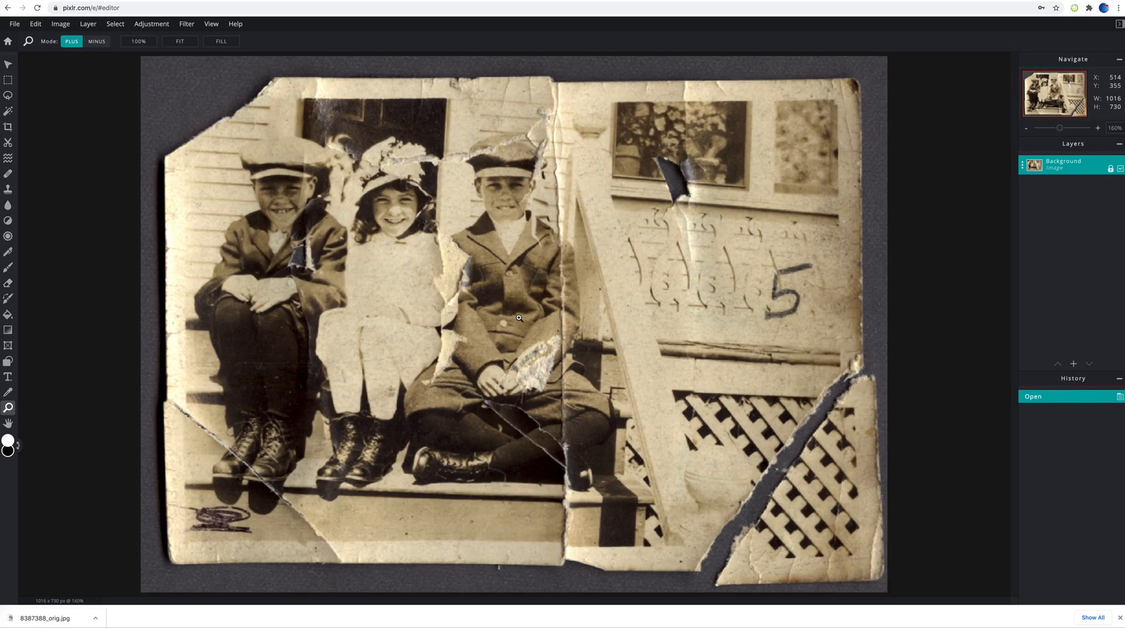
pyautogui.click(683, 202)
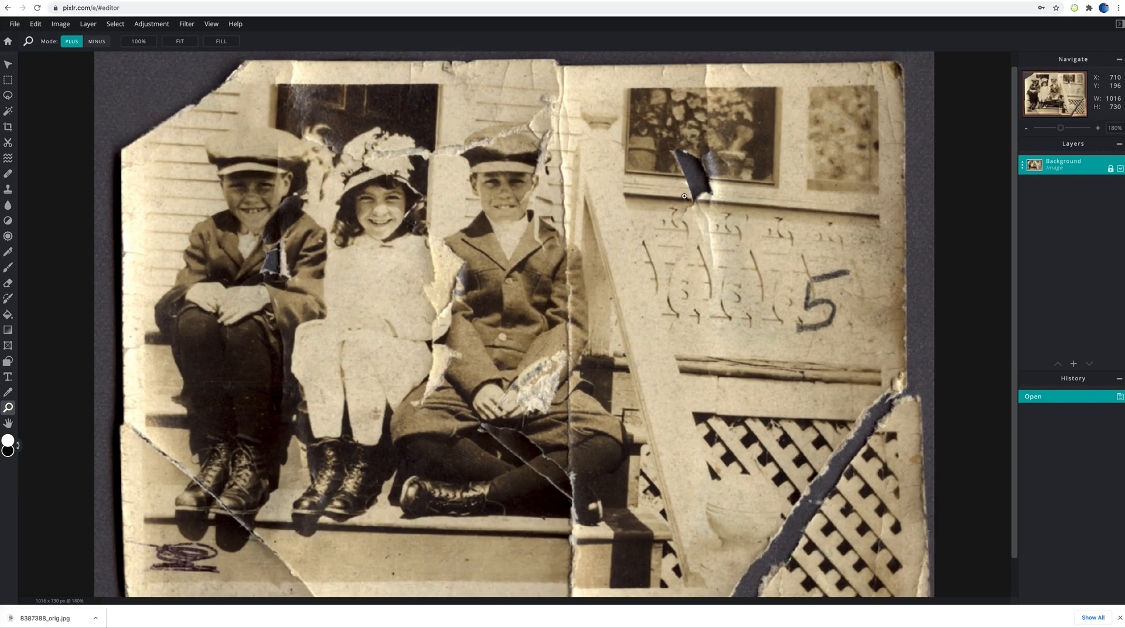
pyautogui.click(685, 198)
pyautogui.click(694, 187)
pyautogui.click(697, 186)
pyautogui.click(703, 184)
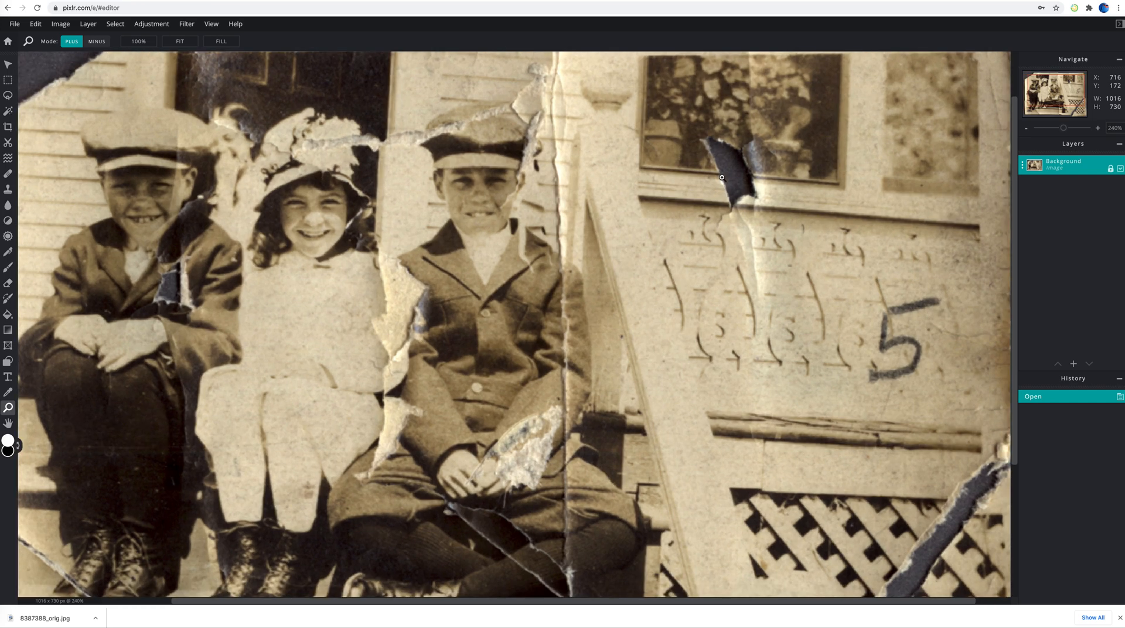
pyautogui.click(709, 182)
pyautogui.click(715, 180)
pyautogui.click(721, 177)
pyautogui.click(721, 177)
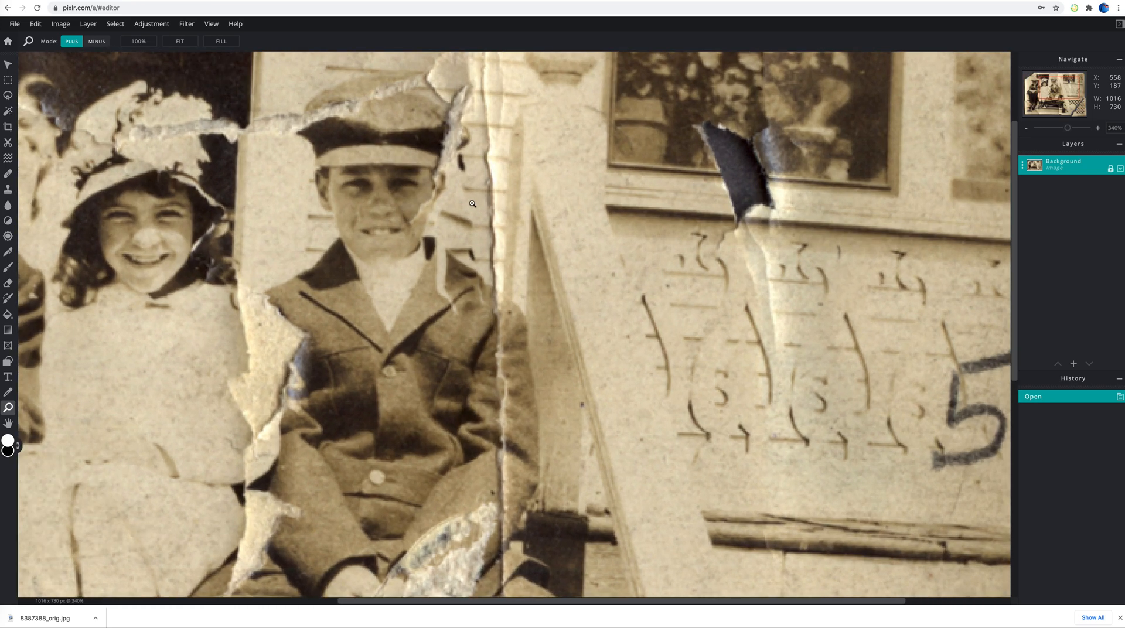
# Inspect the tears, center crease and wall writing across the photo's upper half at different magnifications
pyautogui.click(9, 424)
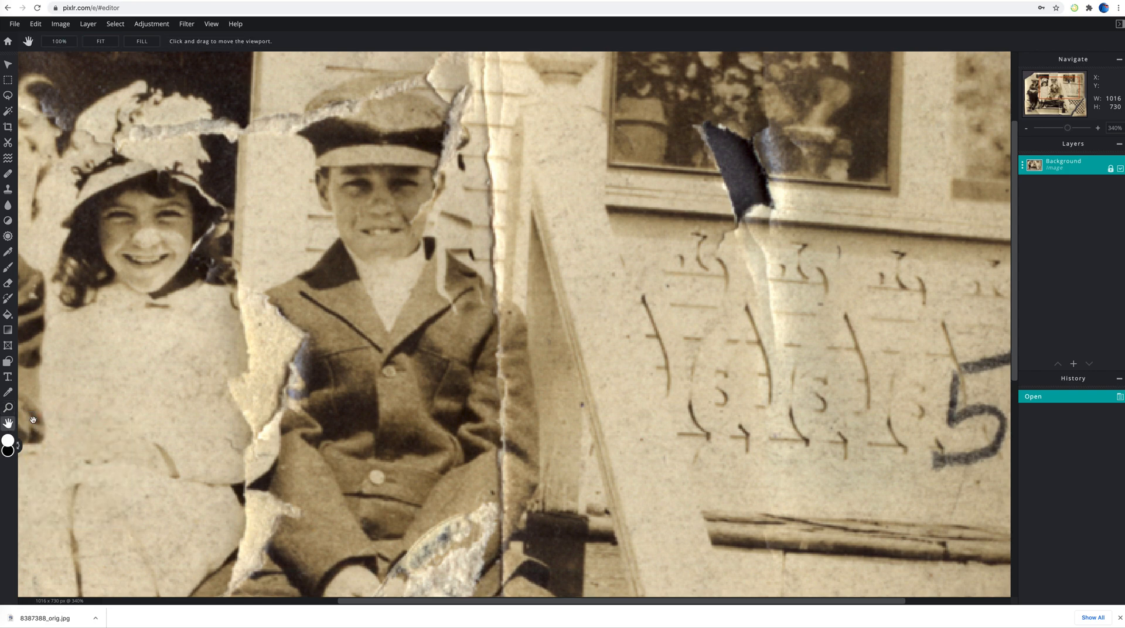
pyautogui.moveTo(718, 186); pyautogui.dragTo(542, 347)
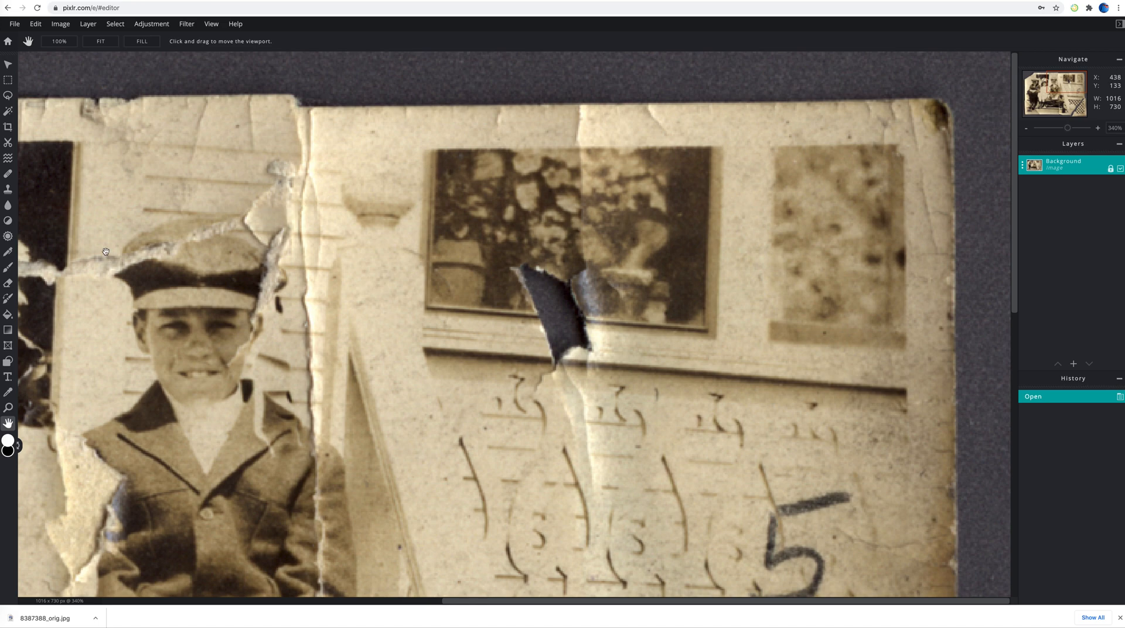
pyautogui.scroll(-2, 59, 165)
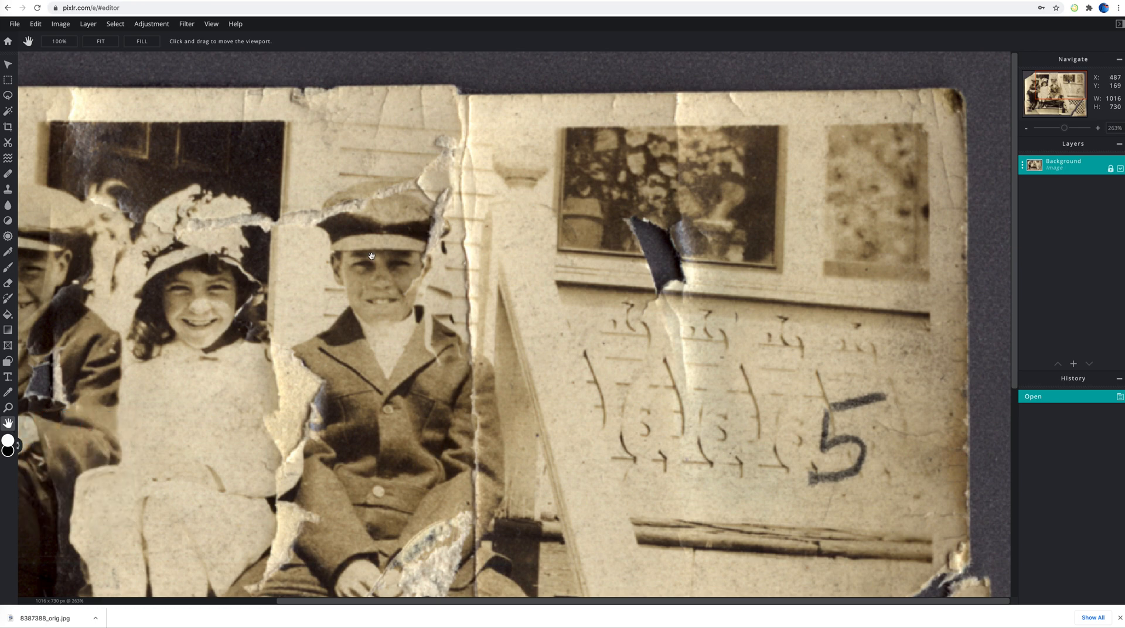
pyautogui.click(8, 68)
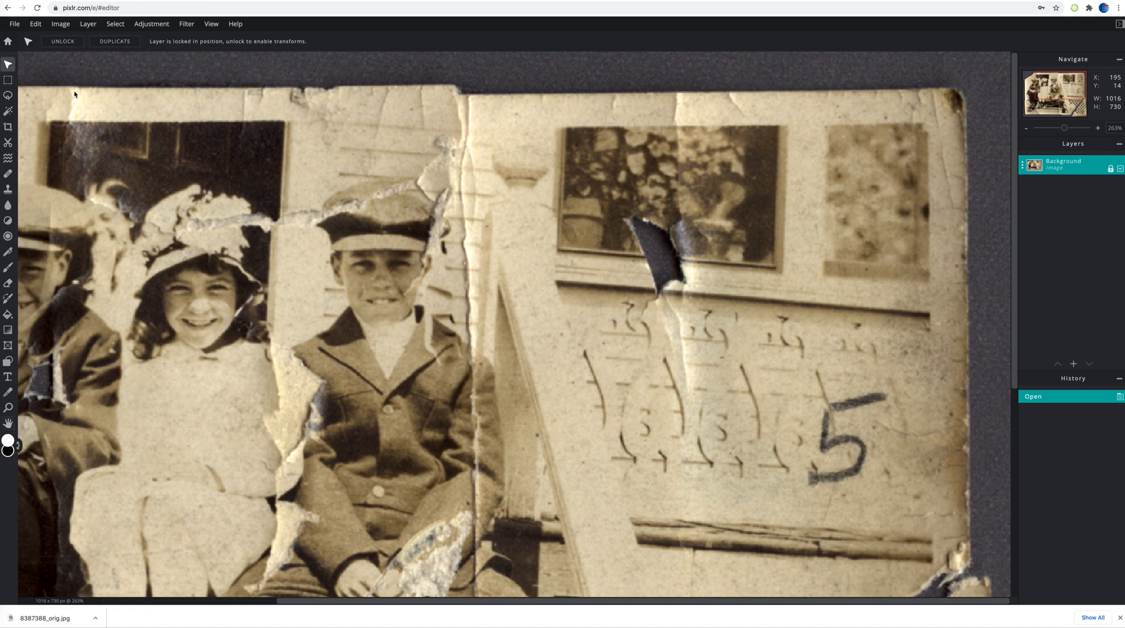
pyautogui.scroll(-2, 223, 94)
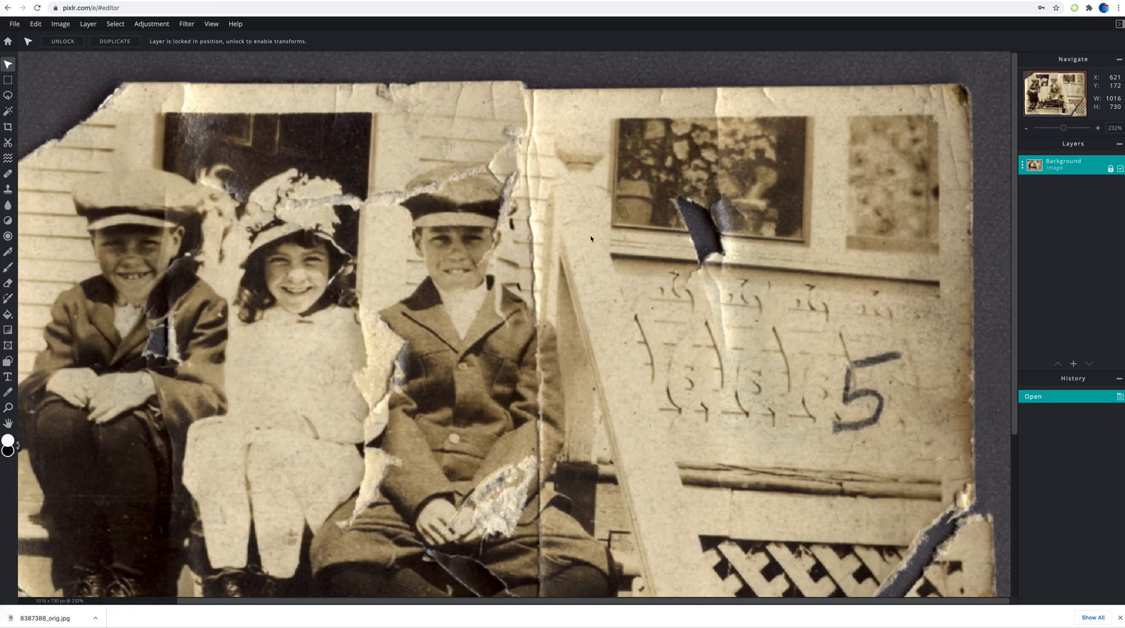
pyautogui.moveTo(589, 234)
pyautogui.mouseDown()
pyautogui.moveTo(584, 156)
pyautogui.moveTo(575, 238)
pyautogui.mouseUp()
pyautogui.click(7, 407)
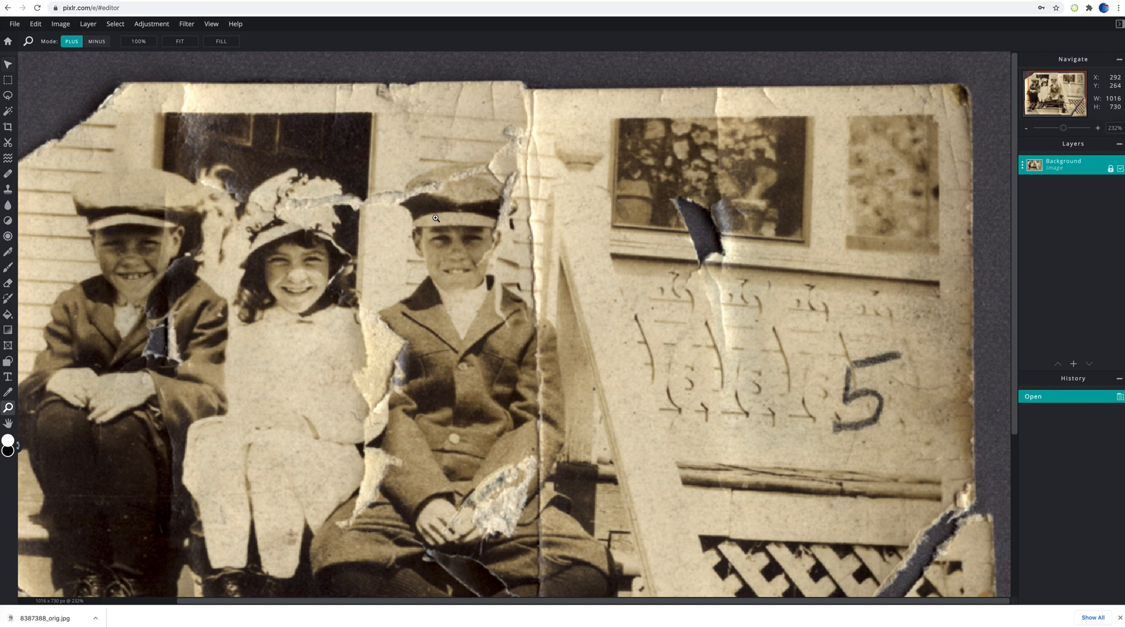
pyautogui.click(730, 220)
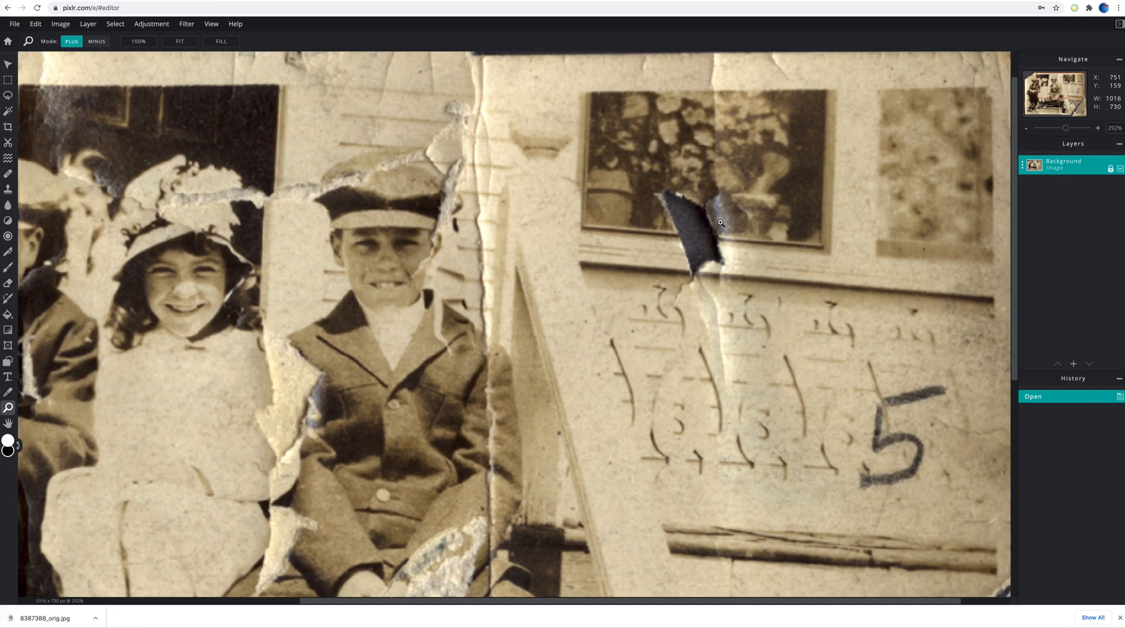
pyautogui.press('super+minus')
pyautogui.press('super+minus')
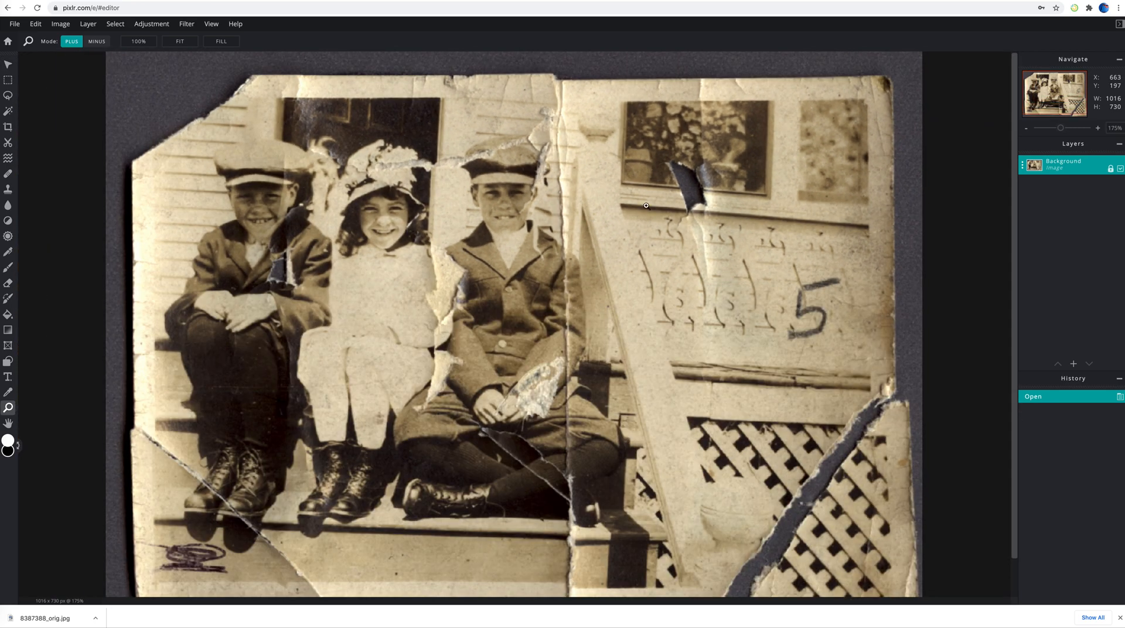
pyautogui.scroll(-1, 679, 196)
pyautogui.scroll(3, 685, 196)
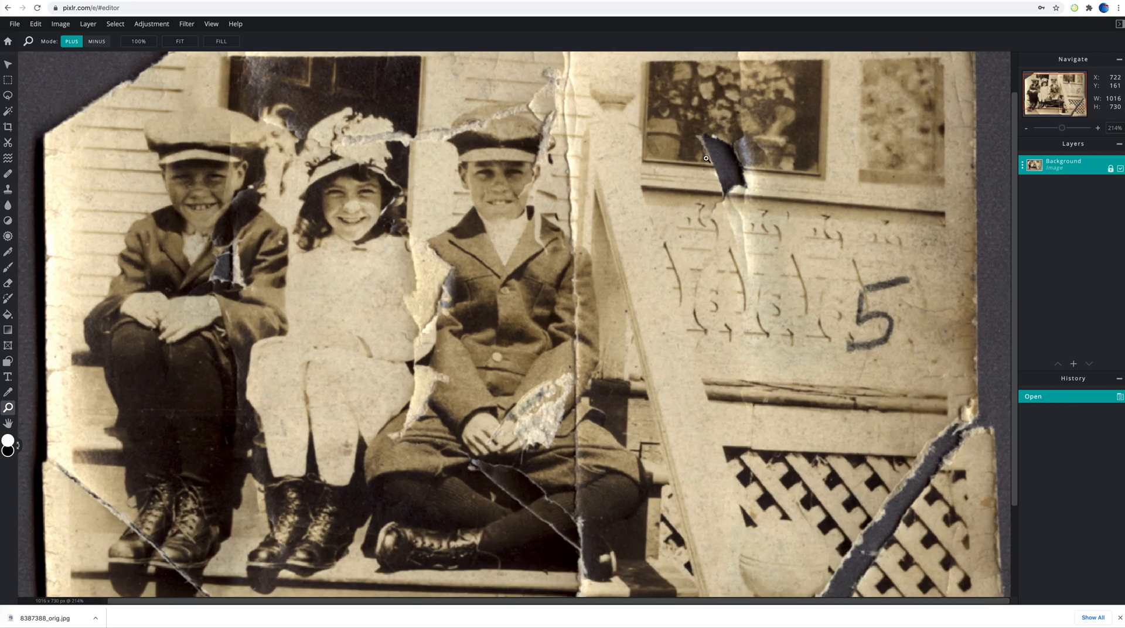
pyautogui.scroll(2, 706, 159)
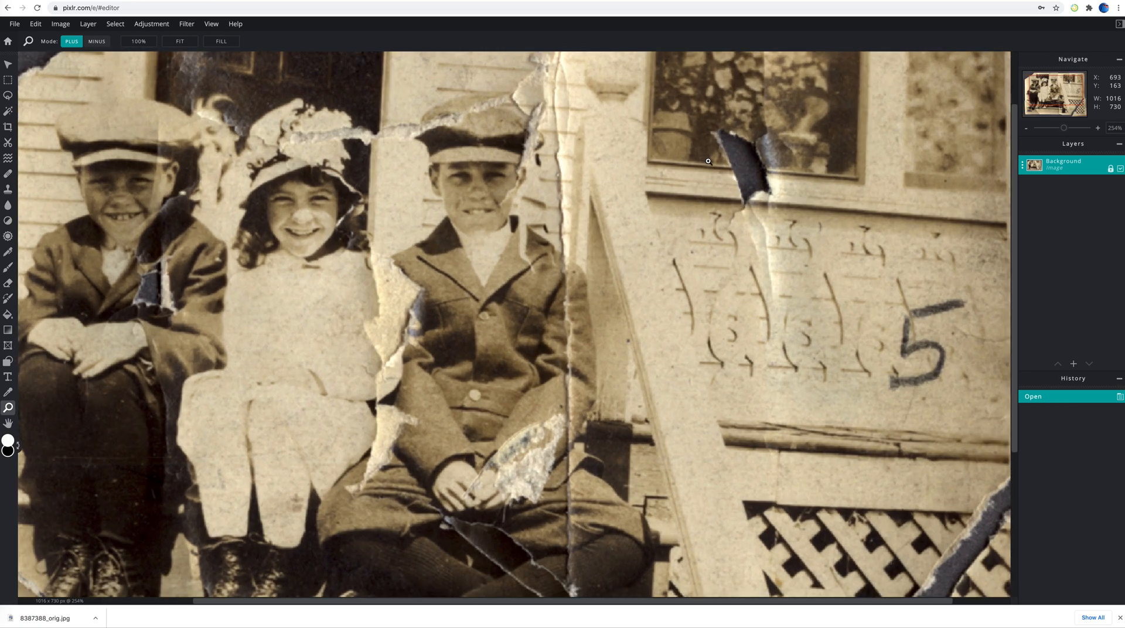
# Survey the whole photo and its torn hole below the window at magnifications up to 155%
pyautogui.scroll(-3, 708, 161)
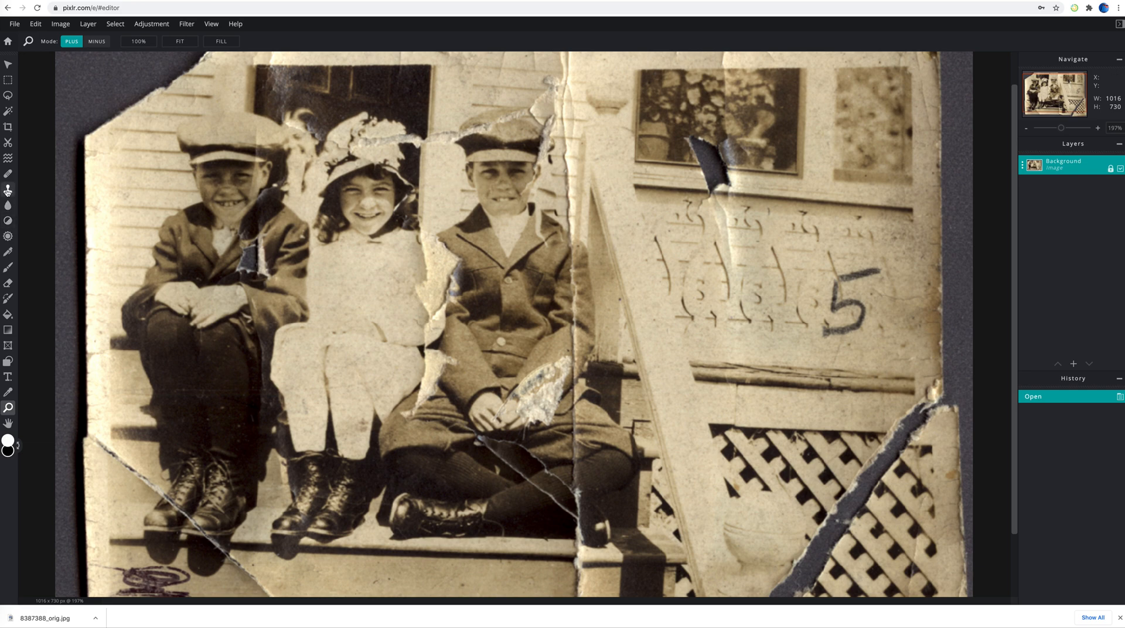
pyautogui.click(7, 190)
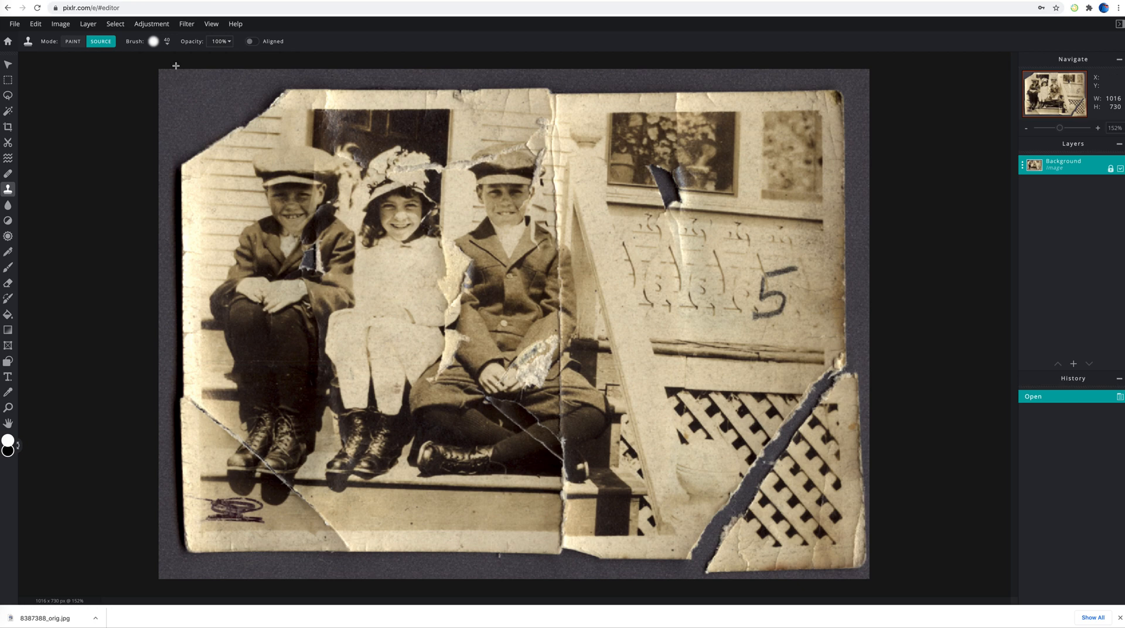
pyautogui.scroll(-1, 174, 66)
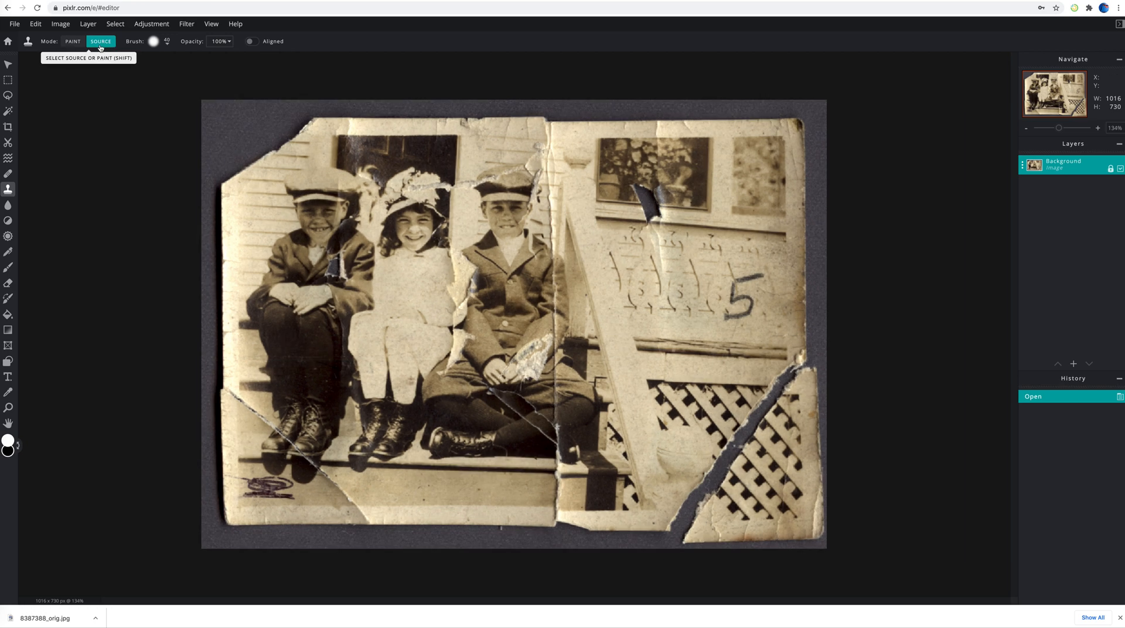
pyautogui.scroll(-2, 428, 163)
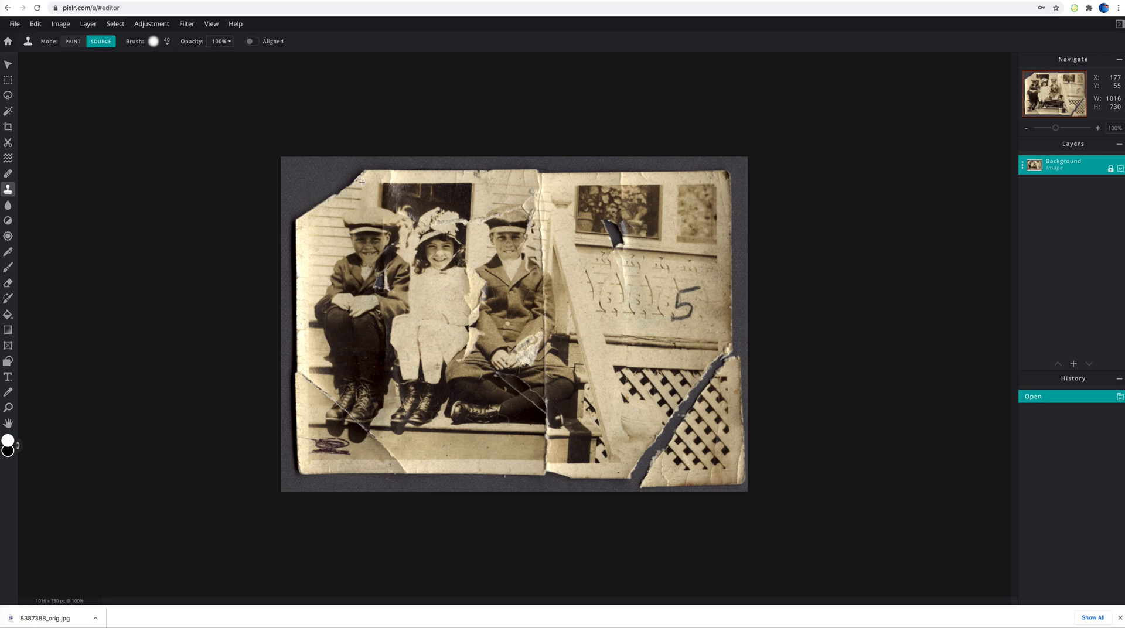
pyautogui.scroll(-1, 78, 191)
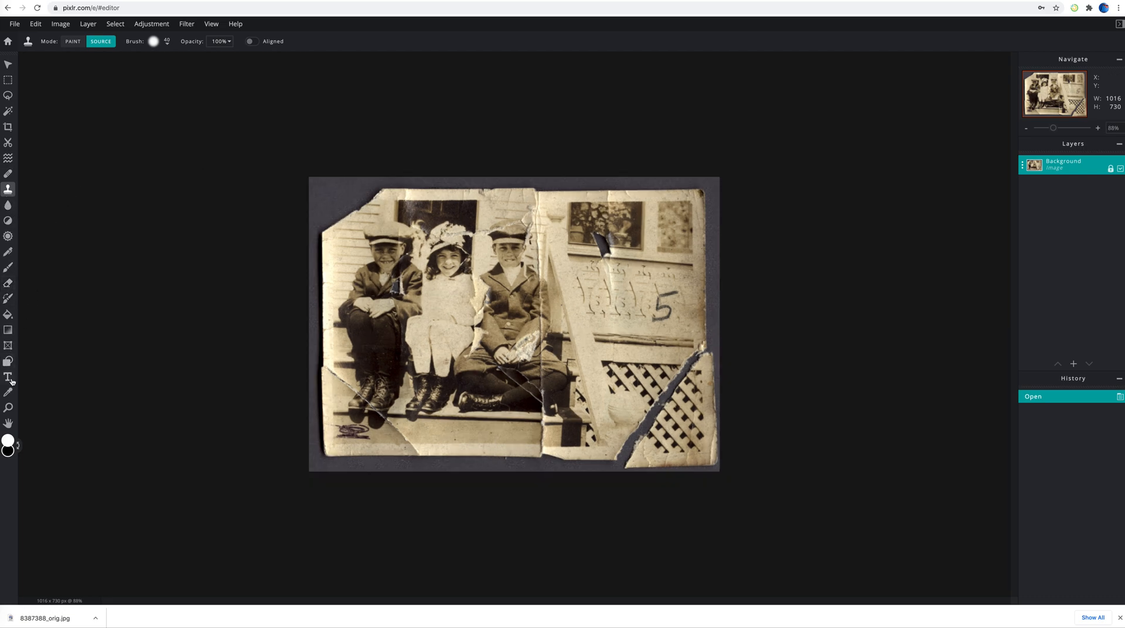
pyautogui.click(10, 409)
pyautogui.click(593, 237)
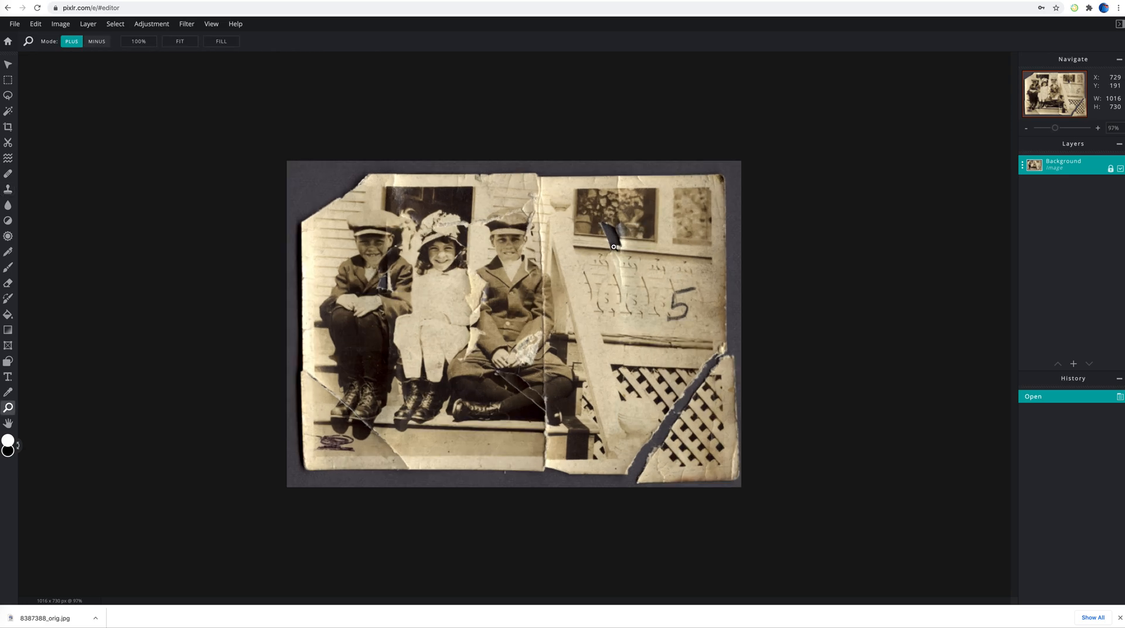
pyautogui.click(651, 210)
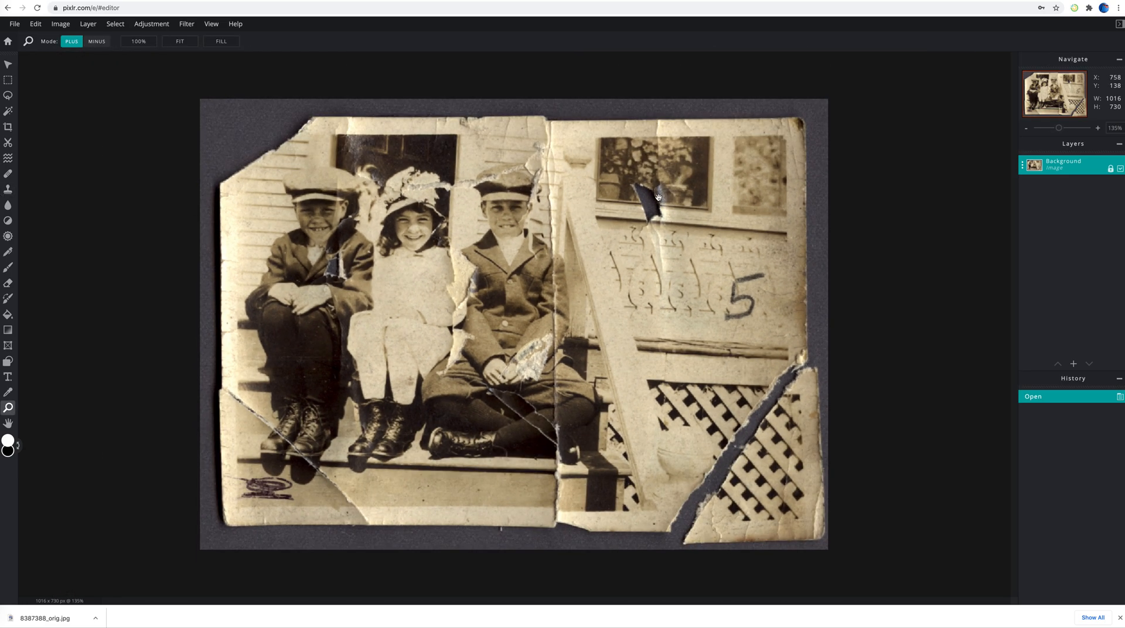
pyautogui.click(658, 198)
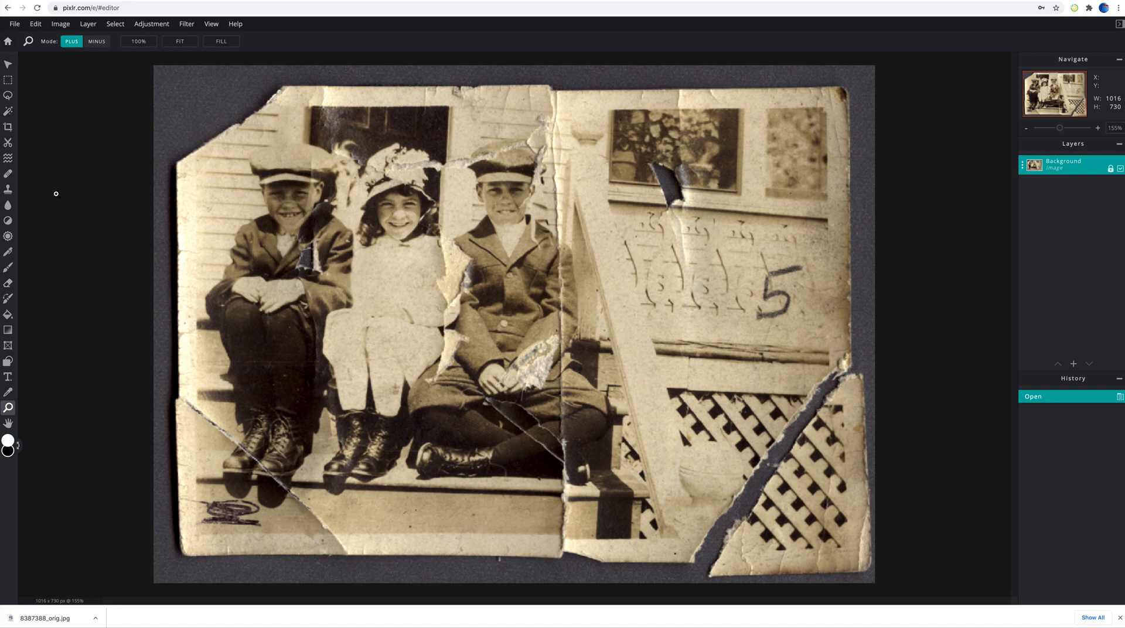
# Try cloning the window's lower-left corner onto the wall writing with the Clone stamp, and undo the stroke
pyautogui.click(9, 188)
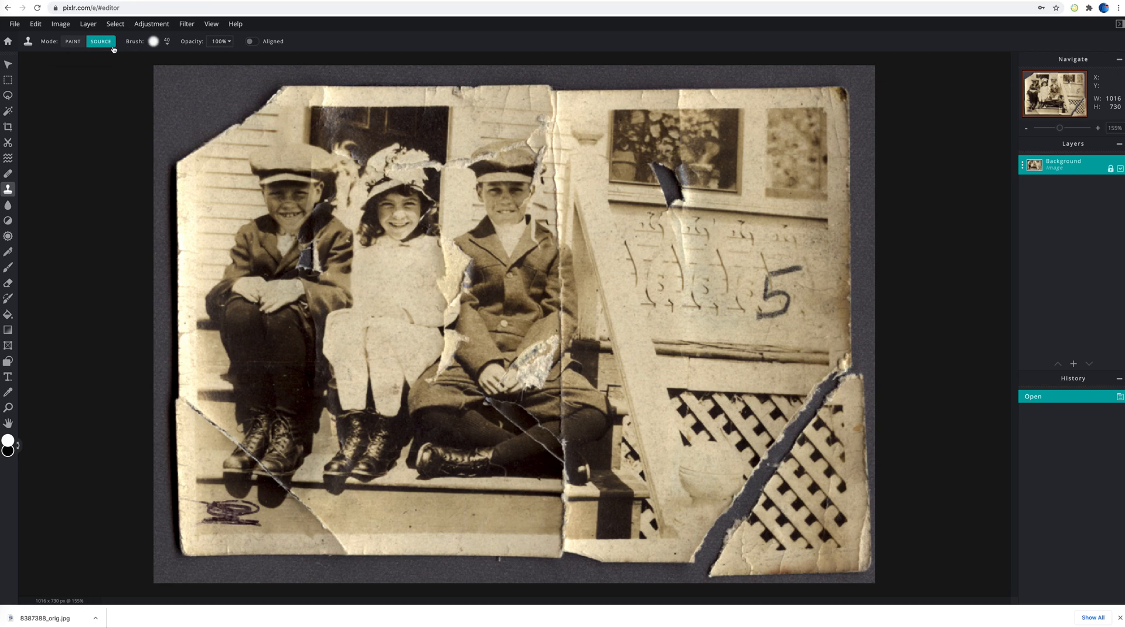
pyautogui.click(623, 183)
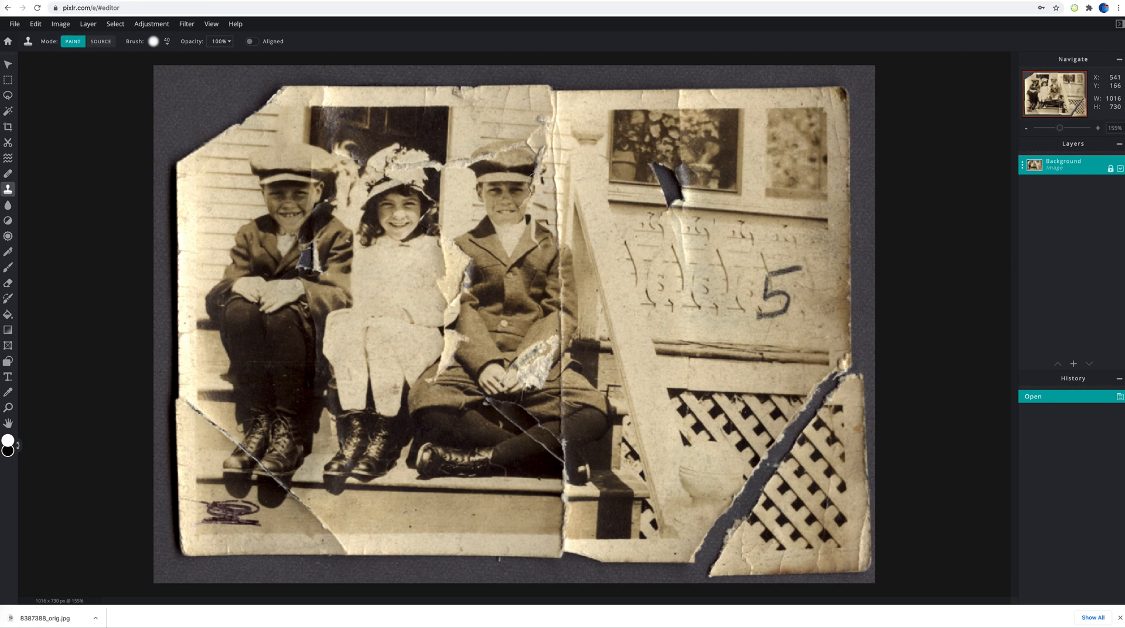
pyautogui.moveTo(684, 262)
pyautogui.mouseDown()
pyautogui.moveTo(715, 262)
pyautogui.moveTo(668, 256)
pyautogui.moveTo(701, 264)
pyautogui.moveTo(686, 253)
pyautogui.moveTo(697, 252)
pyautogui.moveTo(685, 261)
pyautogui.moveTo(704, 265)
pyautogui.moveTo(702, 241)
pyautogui.moveTo(746, 241)
pyautogui.moveTo(731, 242)
pyautogui.moveTo(746, 248)
pyautogui.moveTo(734, 283)
pyautogui.moveTo(756, 283)
pyautogui.moveTo(726, 287)
pyautogui.mouseUp()
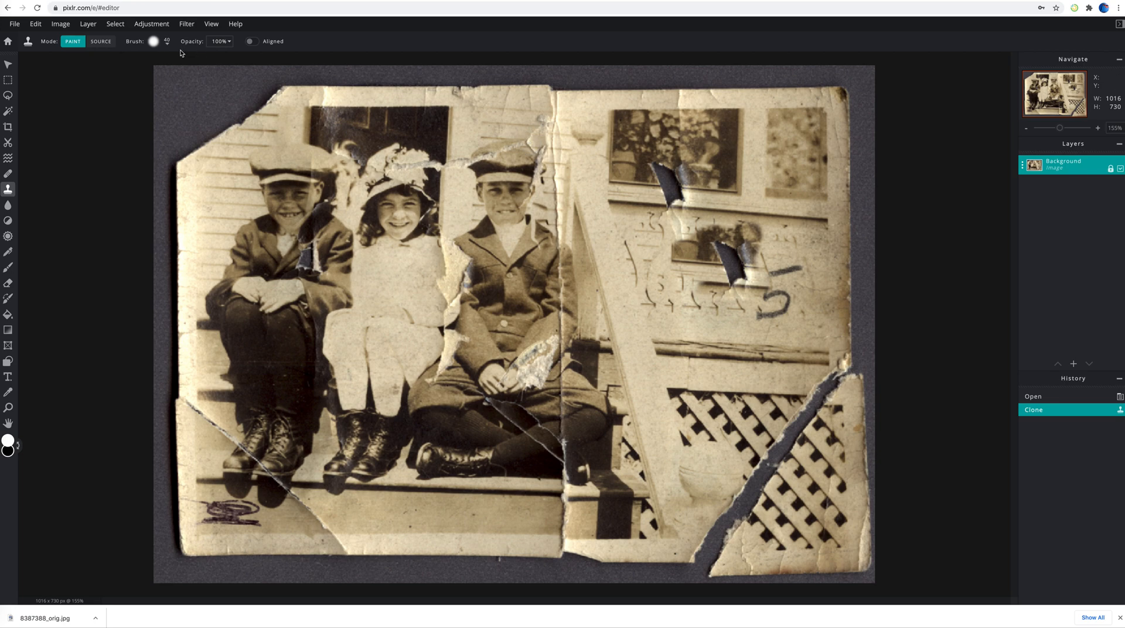
pyautogui.click(36, 24)
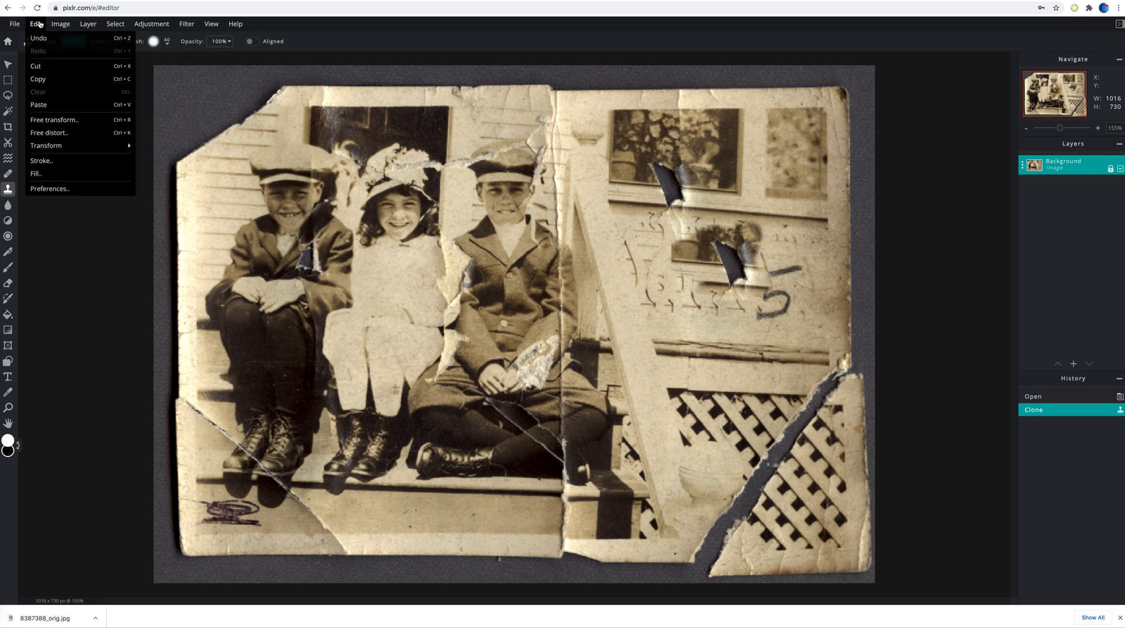
pyautogui.click(106, 39)
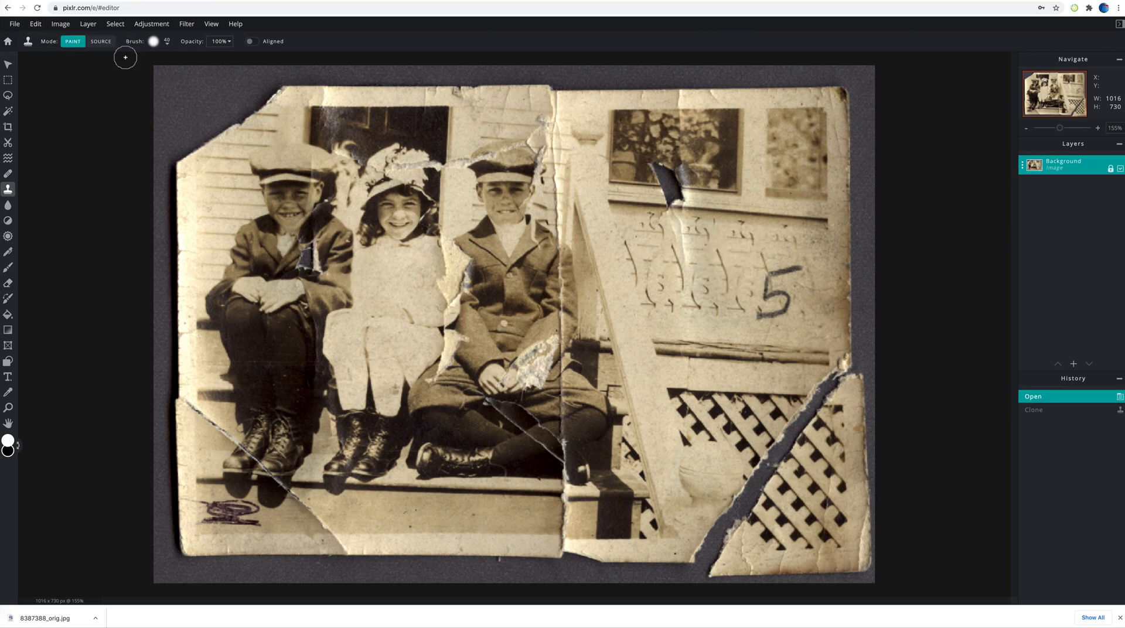
# Clone the window's lower-left sill over the torn hole to rebuild the bottom edge of the frame
pyautogui.click(100, 42)
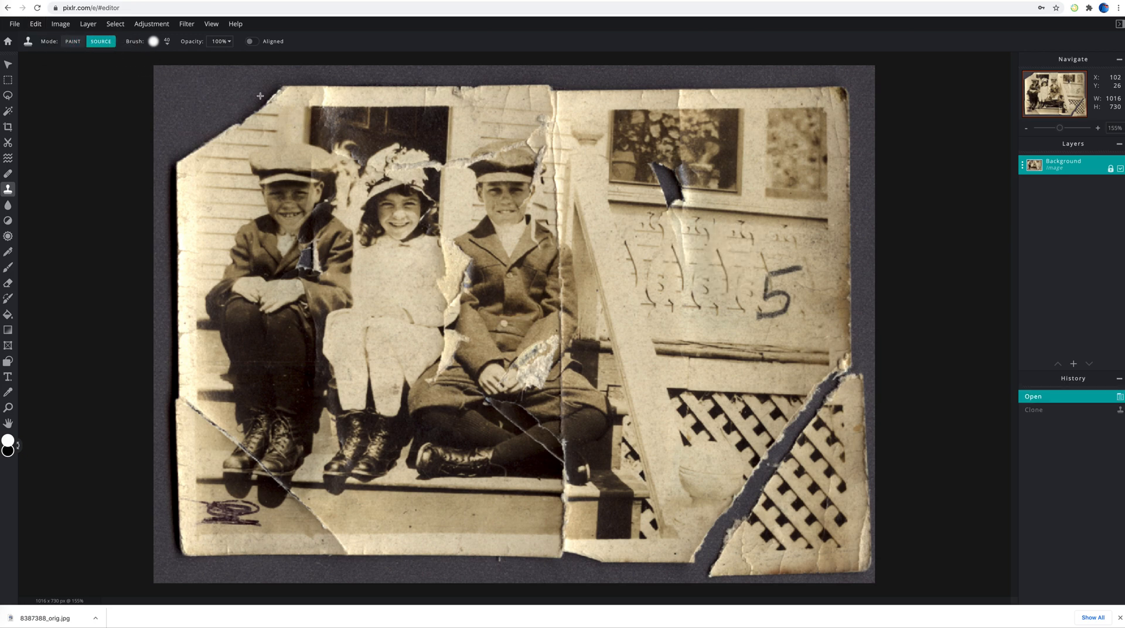
pyautogui.click(619, 184)
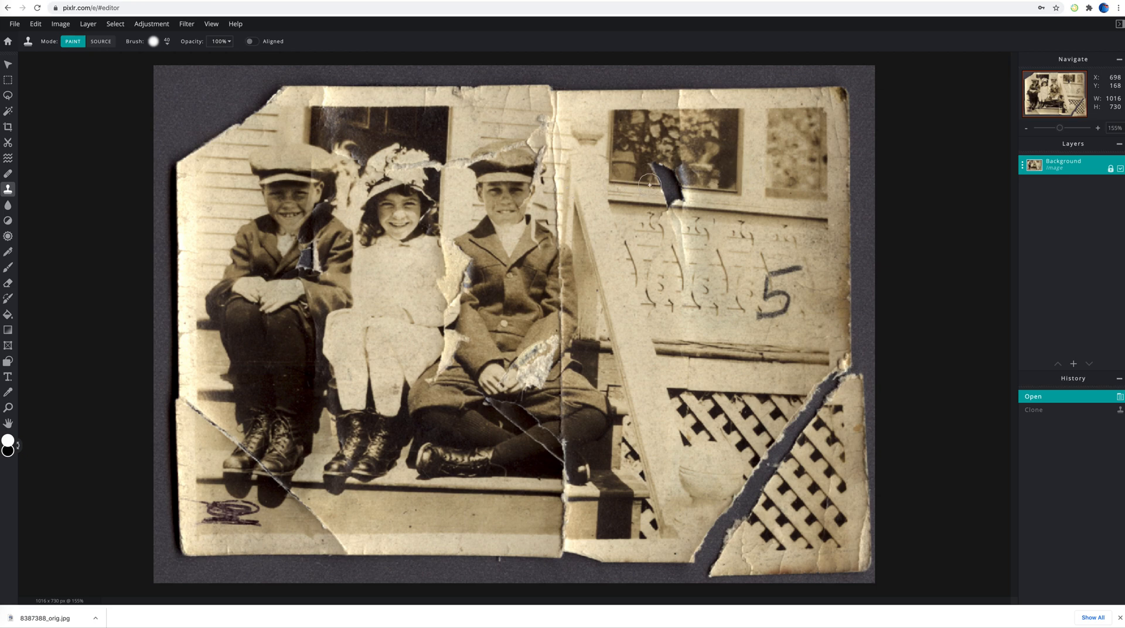
pyautogui.moveTo(658, 185)
pyautogui.mouseDown()
pyautogui.moveTo(689, 186)
pyautogui.moveTo(674, 198)
pyautogui.mouseUp()
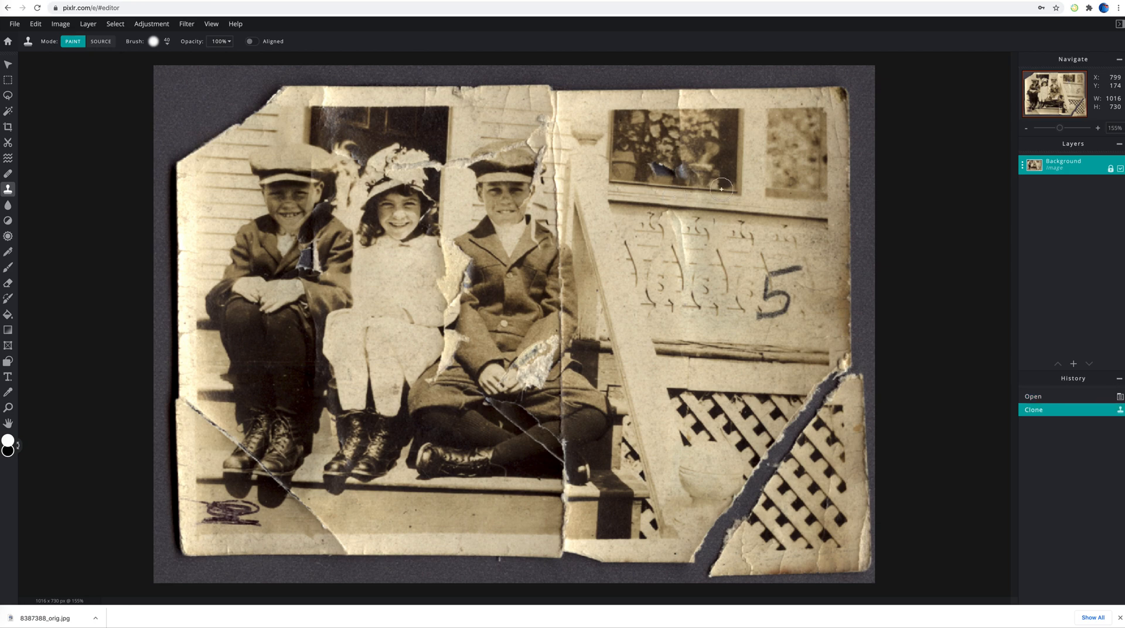
# Sample the flowerpot in the window's lower-left corner and clone it over the remaining tear beside it
pyautogui.click(100, 41)
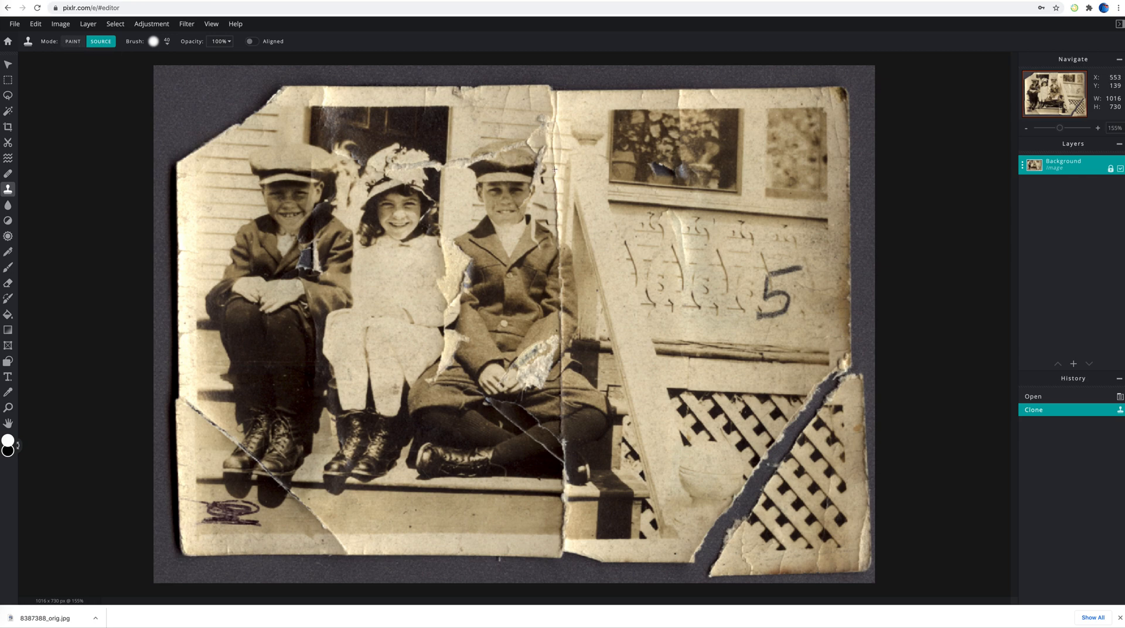
pyautogui.click(576, 170)
pyautogui.press('alt')
pyautogui.press('alt')
pyautogui.press('alt')
pyautogui.click(624, 170)
pyautogui.moveTo(625, 169); pyautogui.dragTo(665, 169)
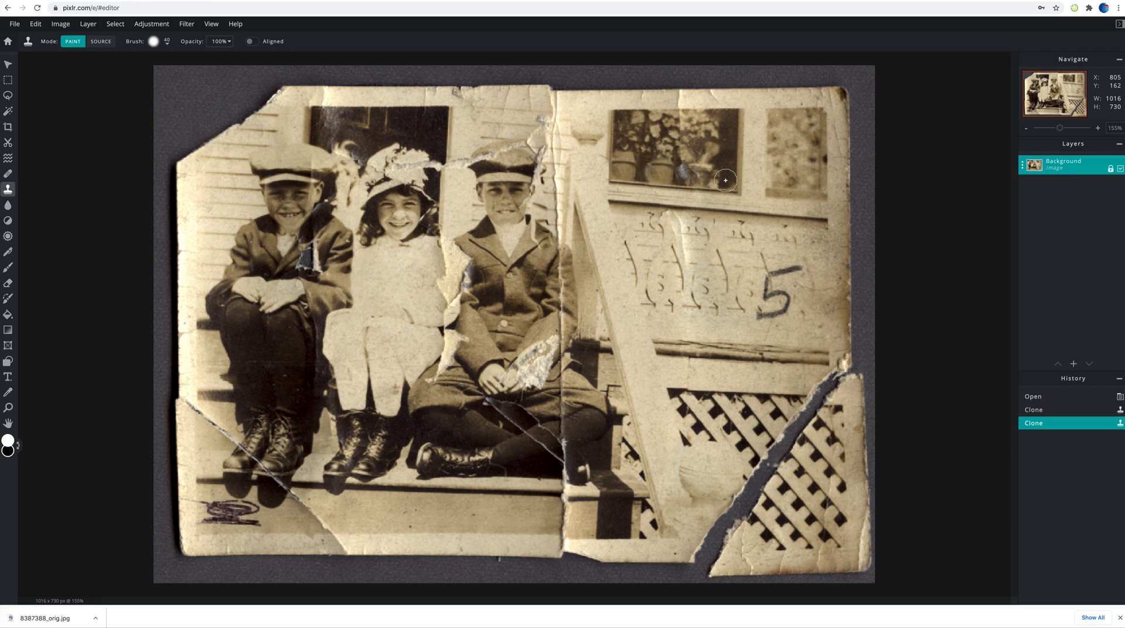
# Clone dark foliage from the window's upper left over the leftover tear marks around the flowerpots
pyautogui.click(637, 133)
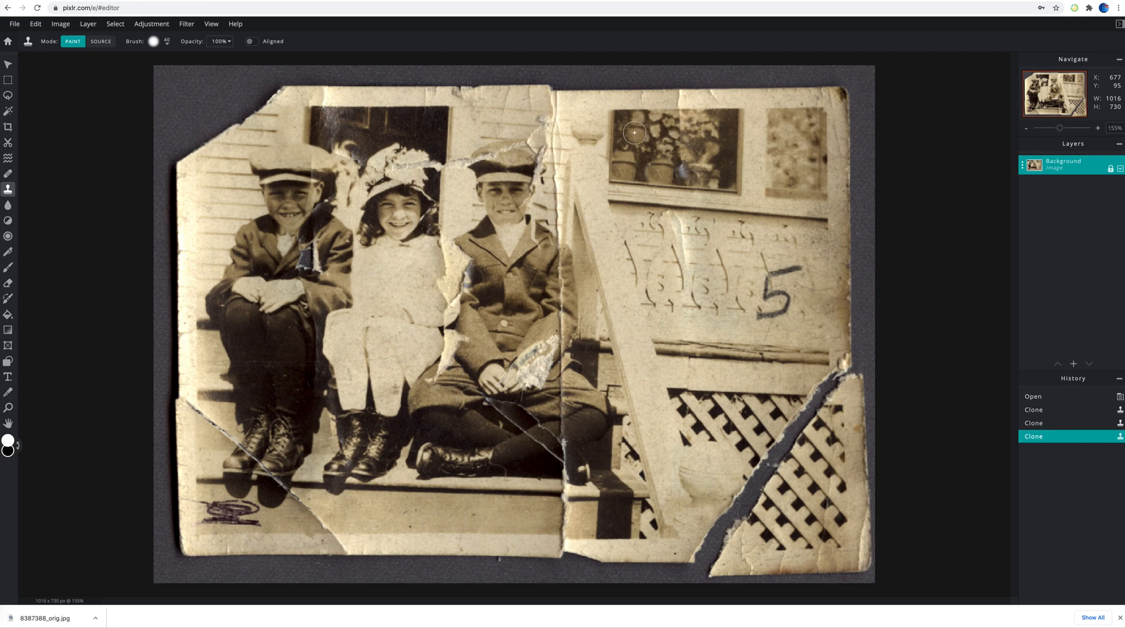
pyautogui.hotkey('ctrl', 'z')
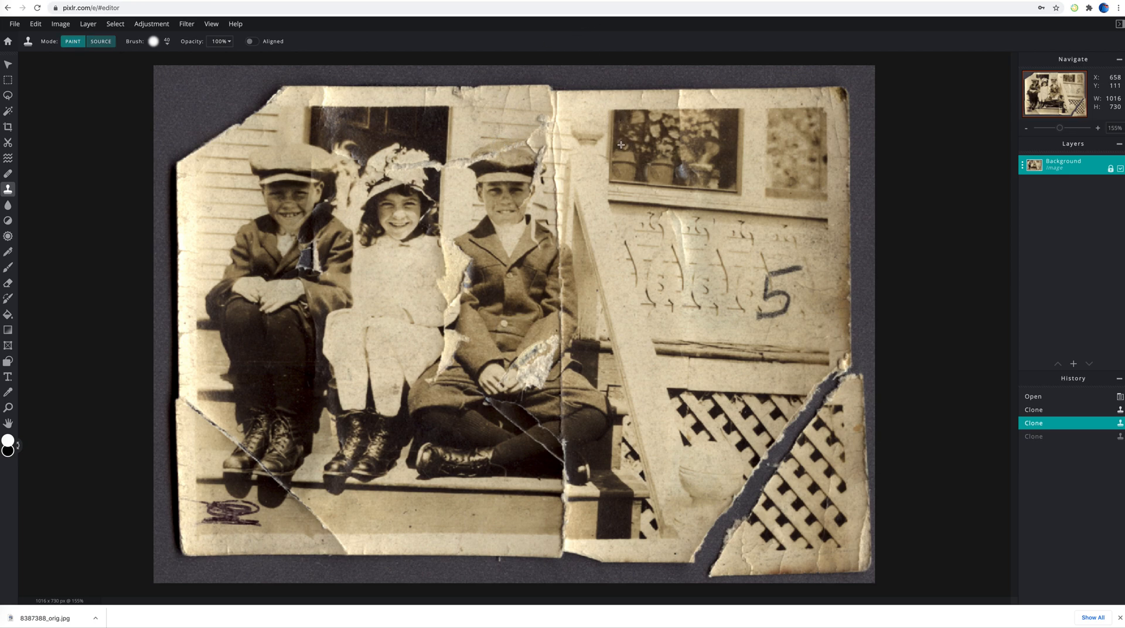
pyautogui.hotkey('ctrl', '-')
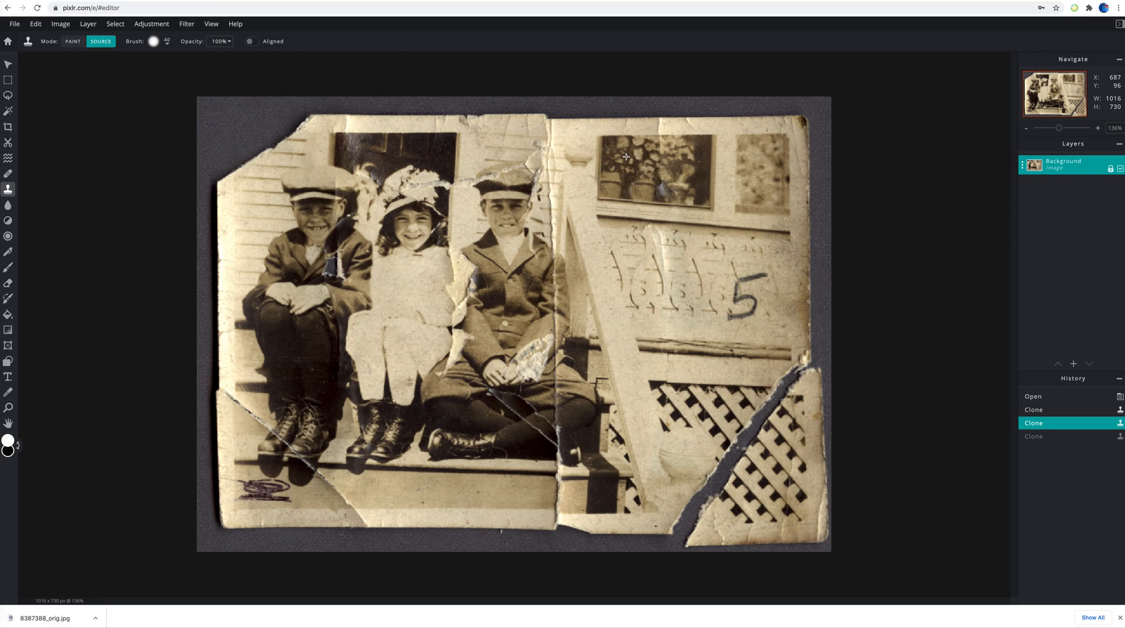
pyautogui.keyDown('alt'); pyautogui.click(626, 156); pyautogui.keyUp('alt')
pyautogui.click(629, 187)
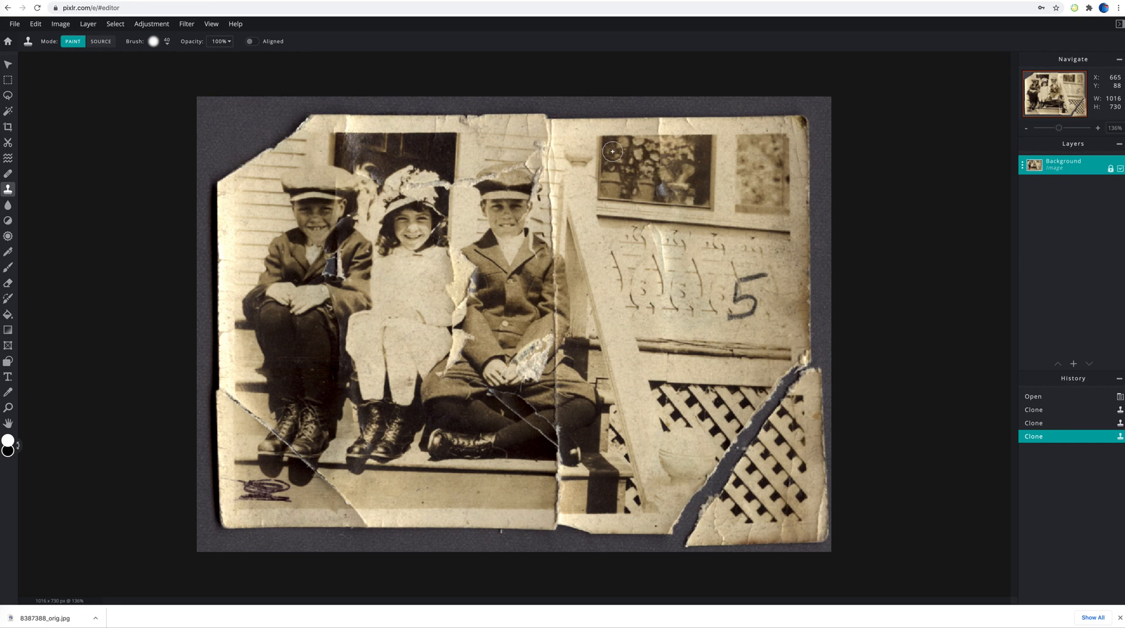
pyautogui.press('alt')
pyautogui.click(612, 153)
pyautogui.click(663, 188)
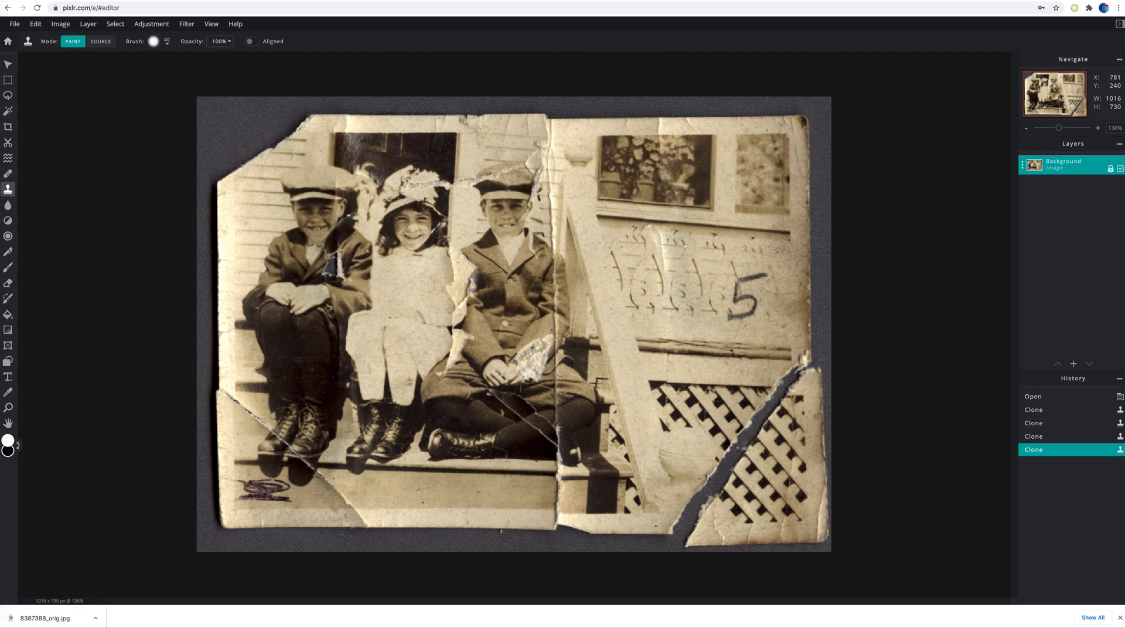
# Set the Clone stamp brush to 81 px size and 25% softness for work on the wall writing
pyautogui.click(8, 408)
pyautogui.click(649, 262)
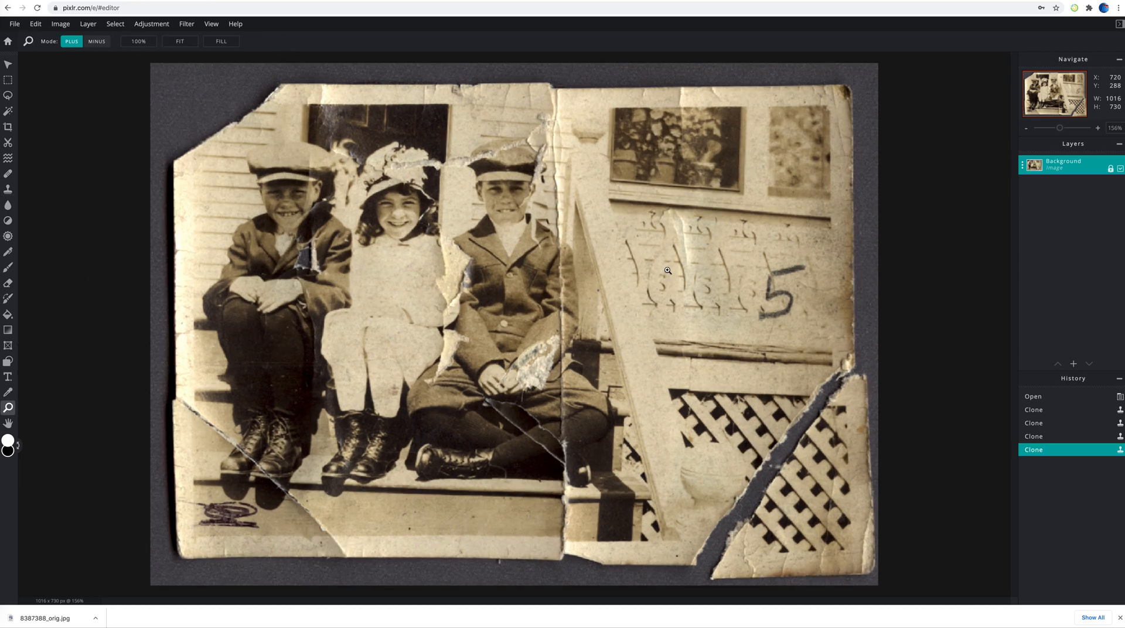
pyautogui.click(674, 269)
pyautogui.click(827, 267)
pyautogui.click(839, 272)
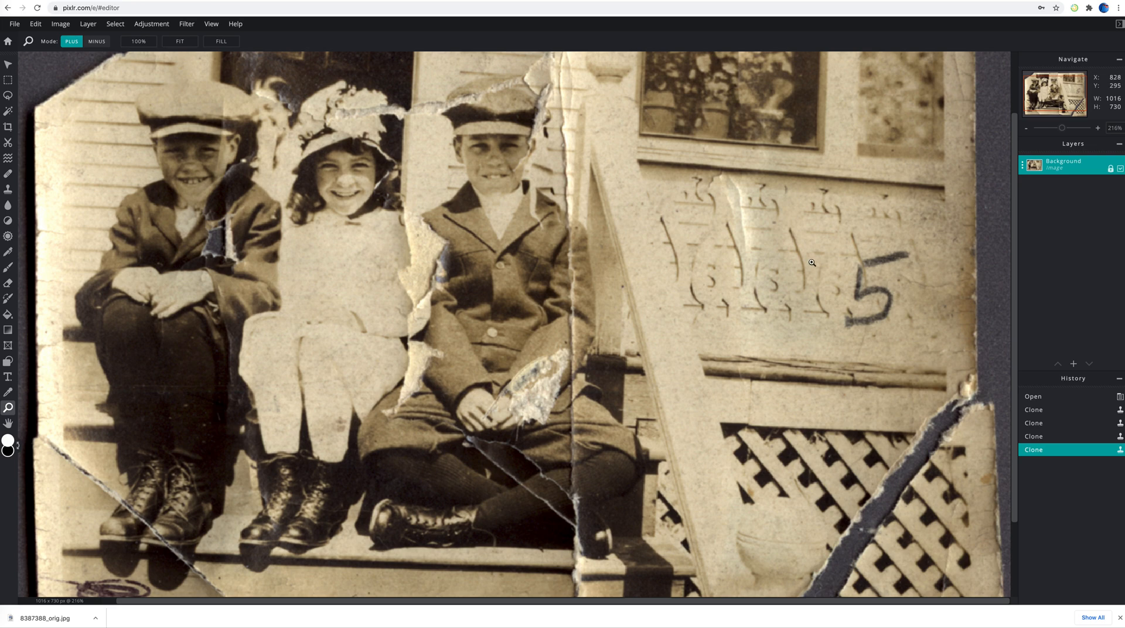
pyautogui.moveTo(871, 272); pyautogui.dragTo(804, 358)
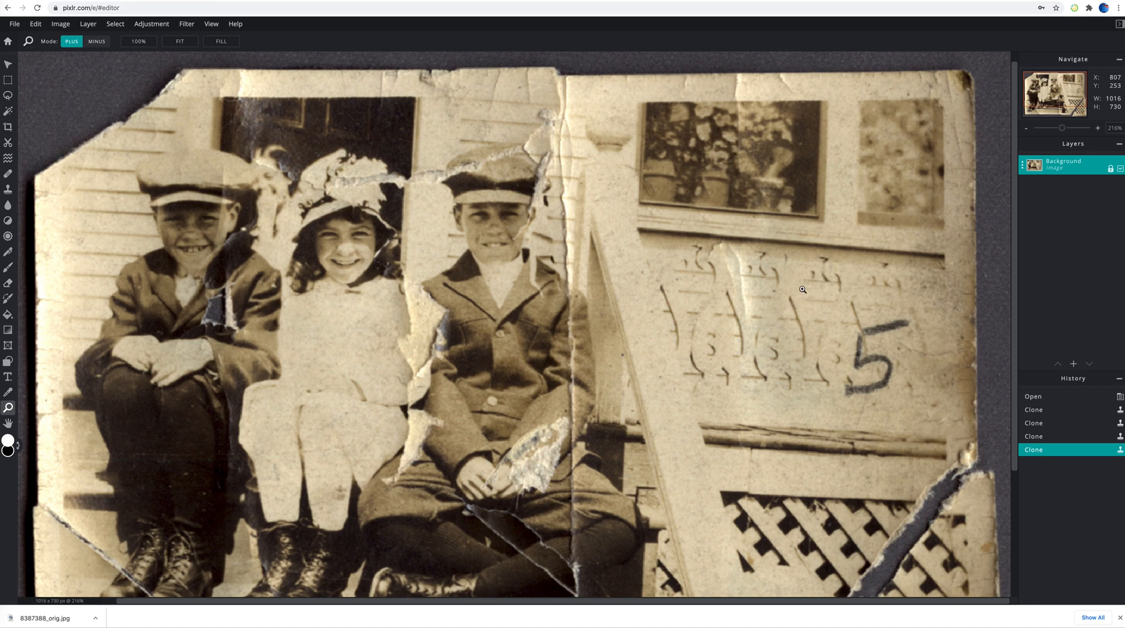
pyautogui.click(7, 188)
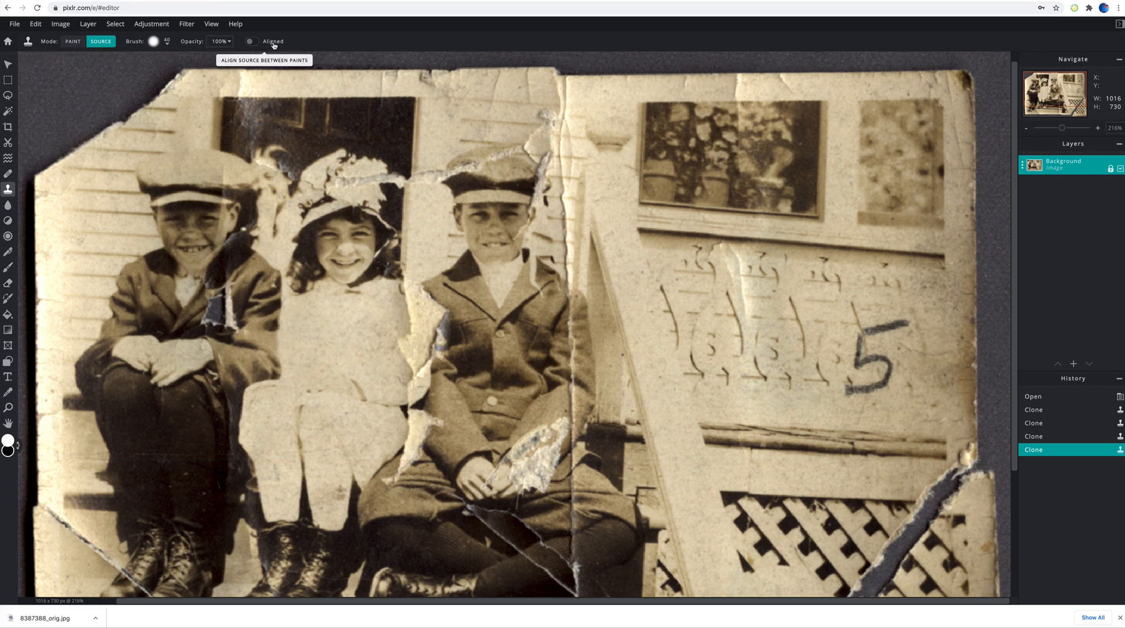
pyautogui.click(168, 42)
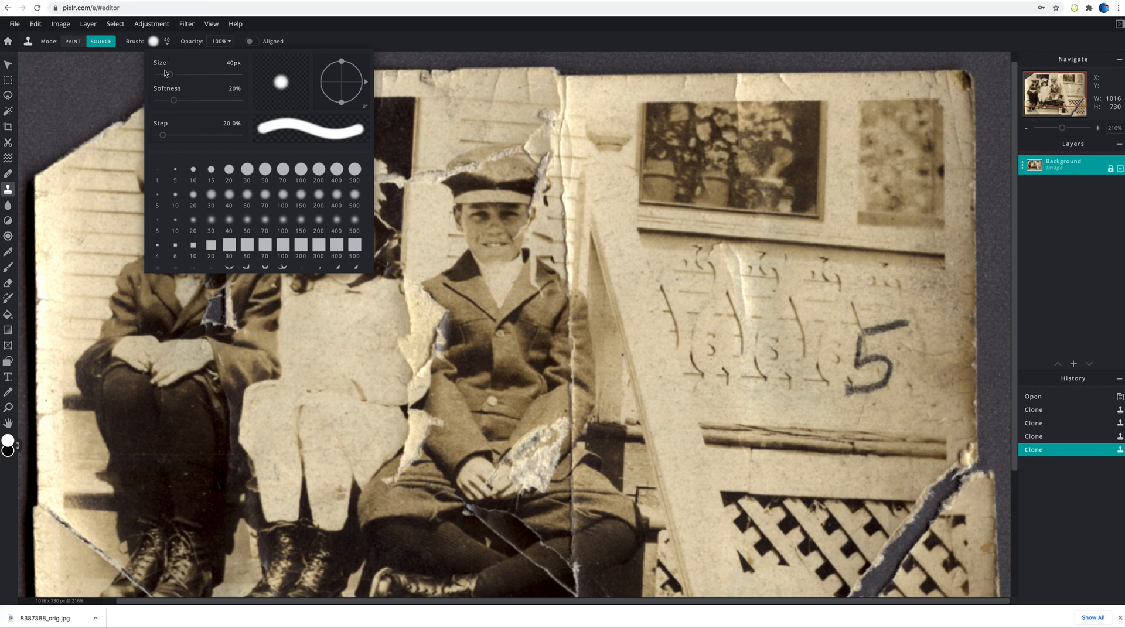
pyautogui.moveTo(170, 75)
pyautogui.mouseDown()
pyautogui.moveTo(184, 75)
pyautogui.moveTo(184, 102)
pyautogui.moveTo(216, 106)
pyautogui.moveTo(151, 105)
pyautogui.moveTo(179, 106)
pyautogui.mouseUp()
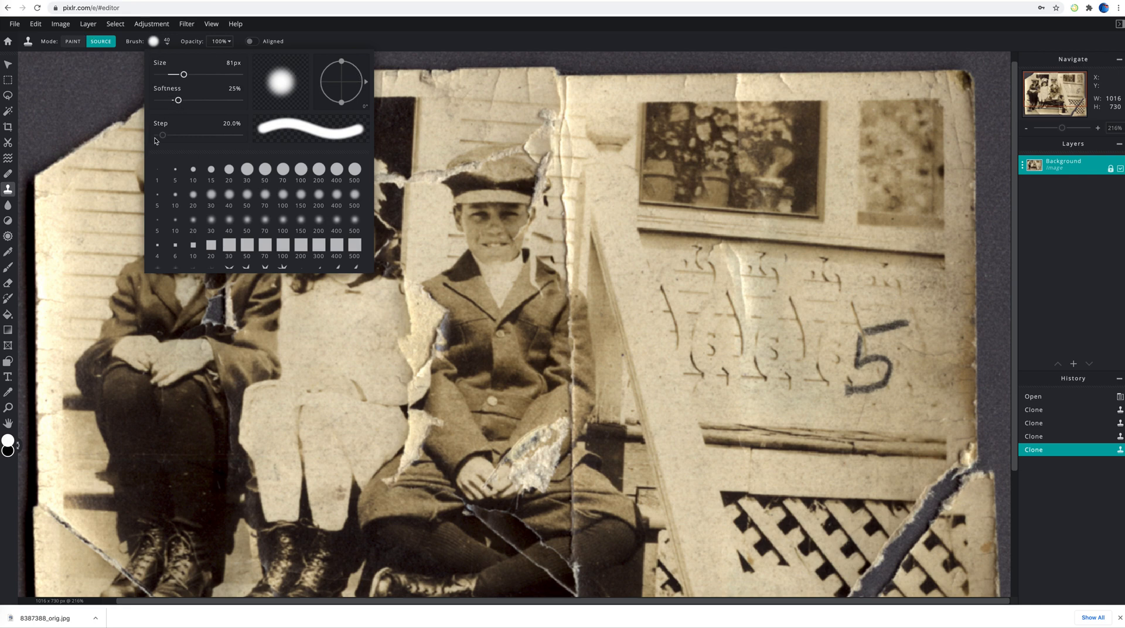
pyautogui.click(153, 42)
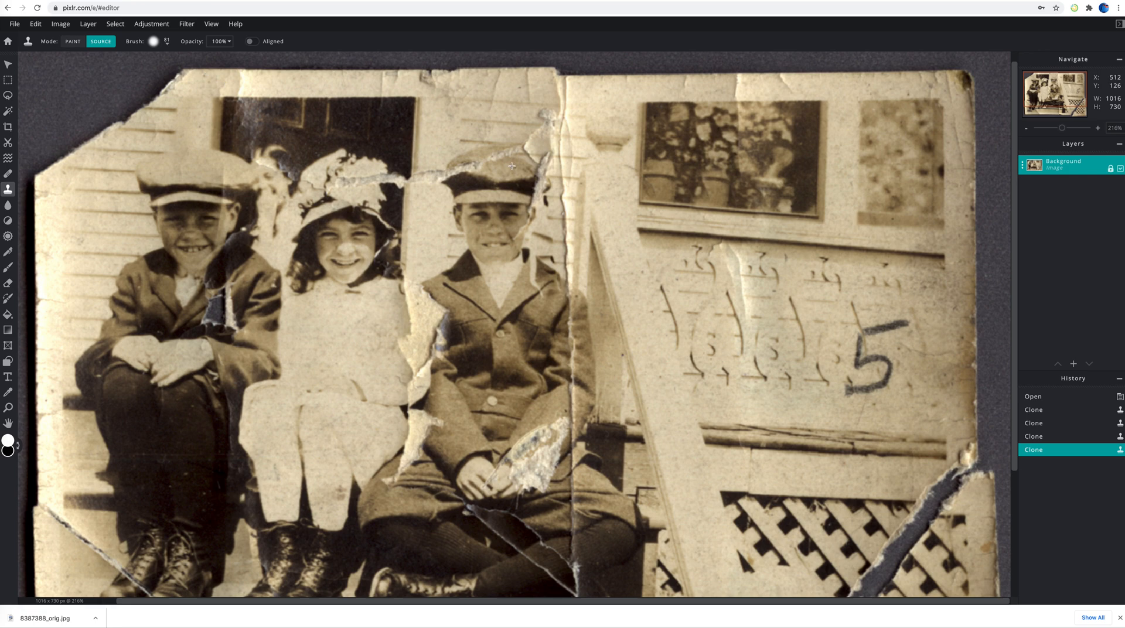
# Cover the large handwritten 5 by cloning the wall area just to its left over it
pyautogui.click(789, 297)
pyautogui.click(852, 302)
pyautogui.moveTo(852, 302)
pyautogui.mouseDown()
pyautogui.moveTo(866, 326)
pyautogui.moveTo(896, 325)
pyautogui.moveTo(863, 337)
pyautogui.moveTo(855, 357)
pyautogui.moveTo(883, 372)
pyautogui.moveTo(854, 384)
pyautogui.mouseUp()
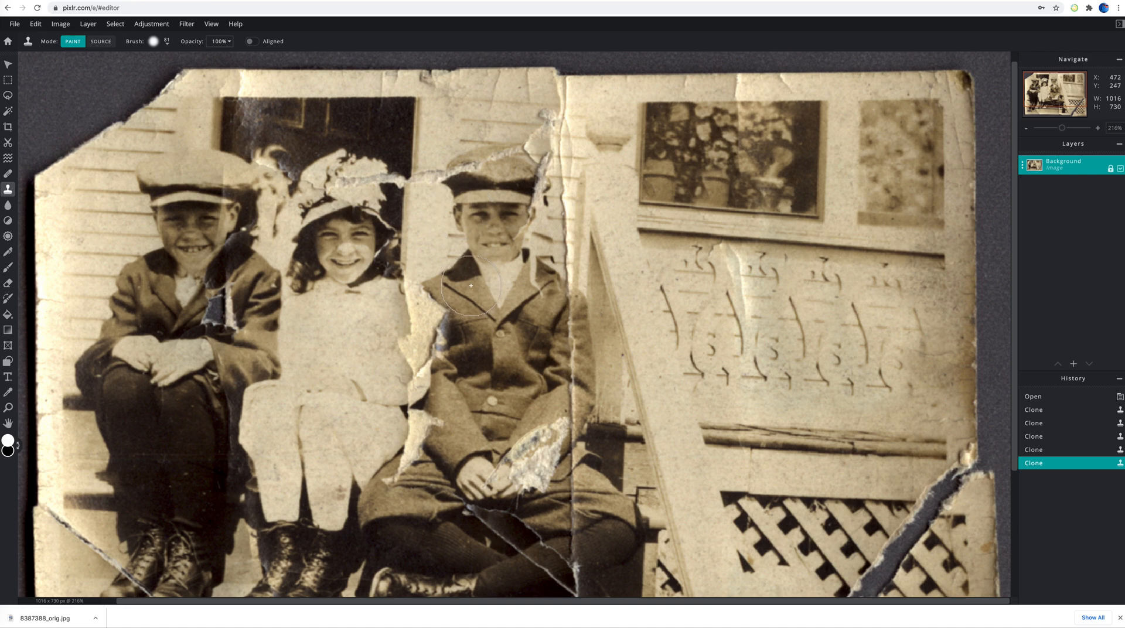
# Lasso a freehand area about 79 by 67 px over the siding and the left boy's elbow
pyautogui.scroll(-5, 485, 233)
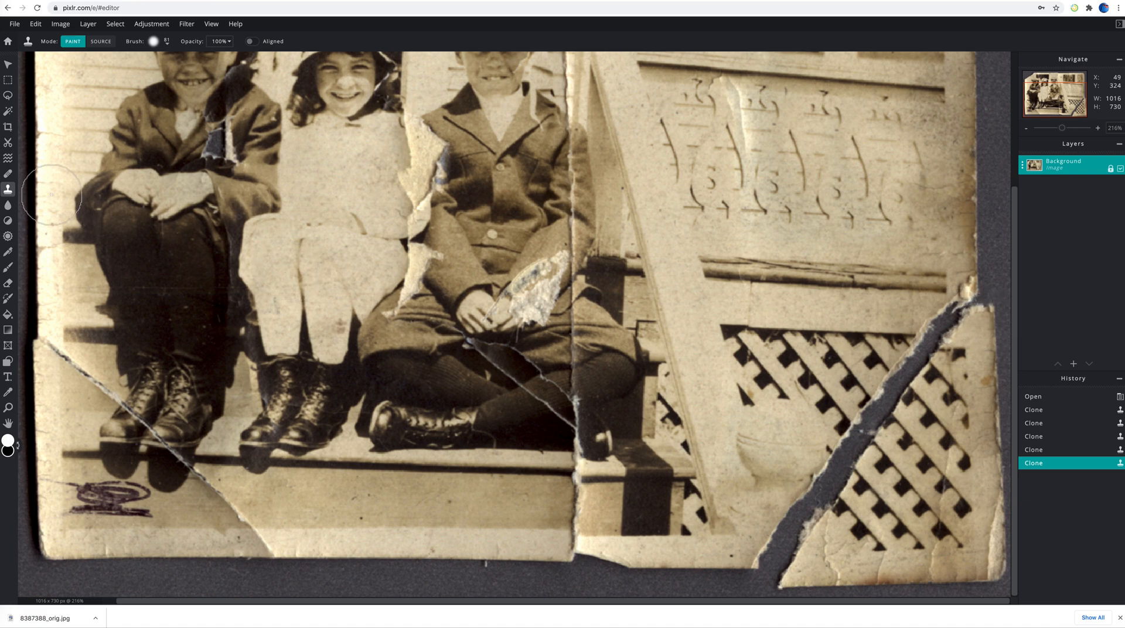
pyautogui.click(8, 95)
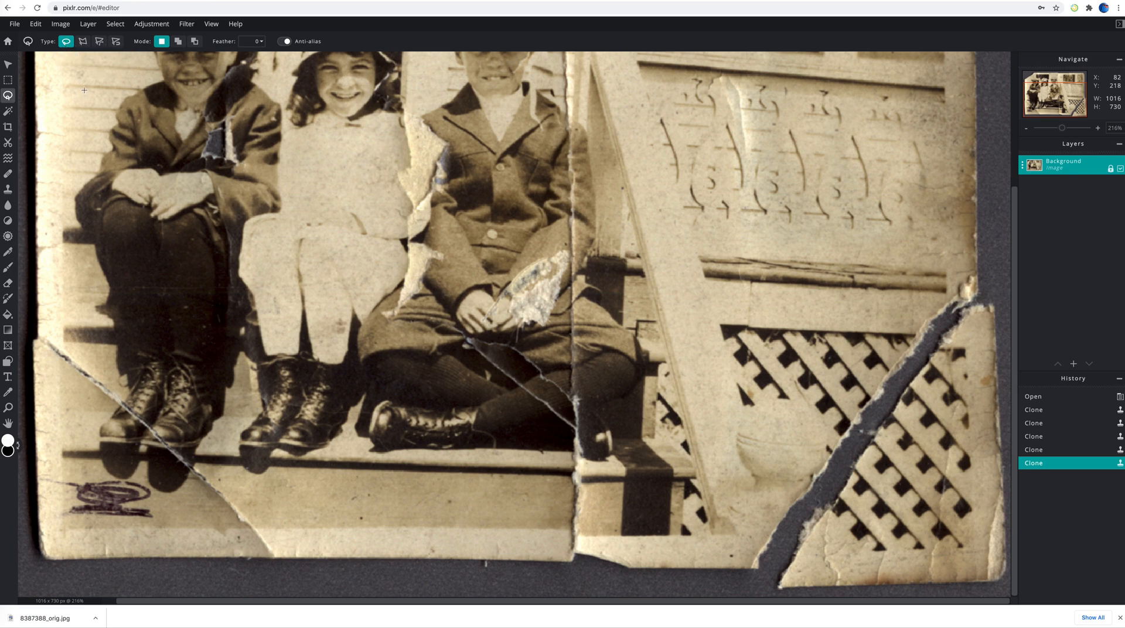
pyautogui.moveTo(94, 90); pyautogui.dragTo(93, 91)
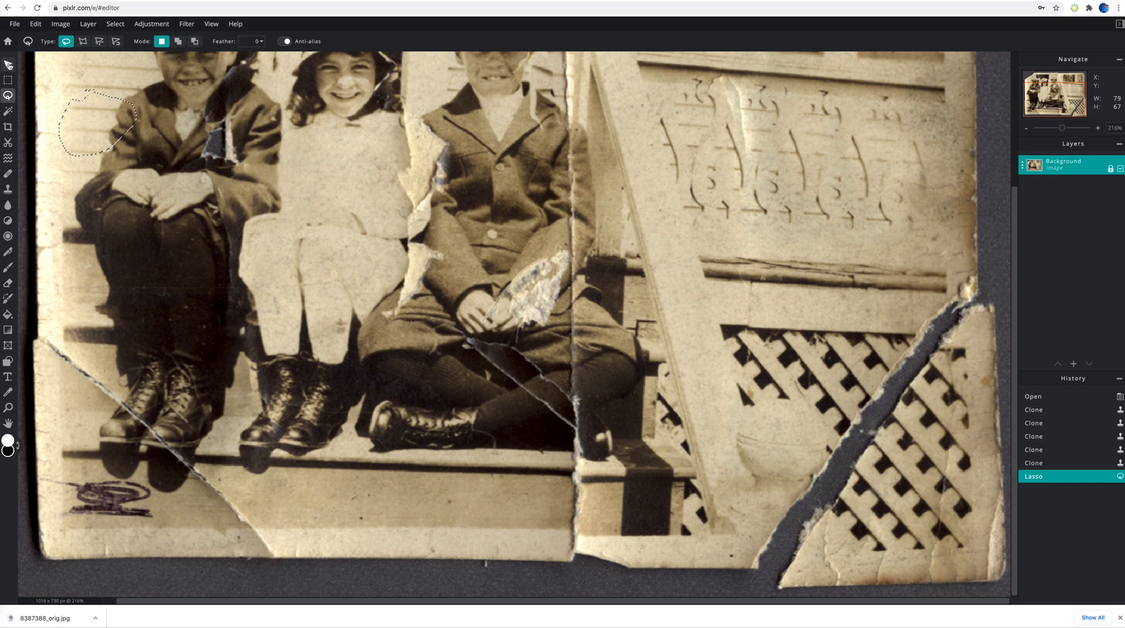
# Try moving the lassoed piece of siding and sleeve, and undo the cut
pyautogui.press('v')
pyautogui.moveTo(88, 116)
pyautogui.mouseDown()
pyautogui.moveTo(128, 107)
pyautogui.moveTo(89, 119)
pyautogui.mouseUp()
pyautogui.hotkey('ctrl', 'z')
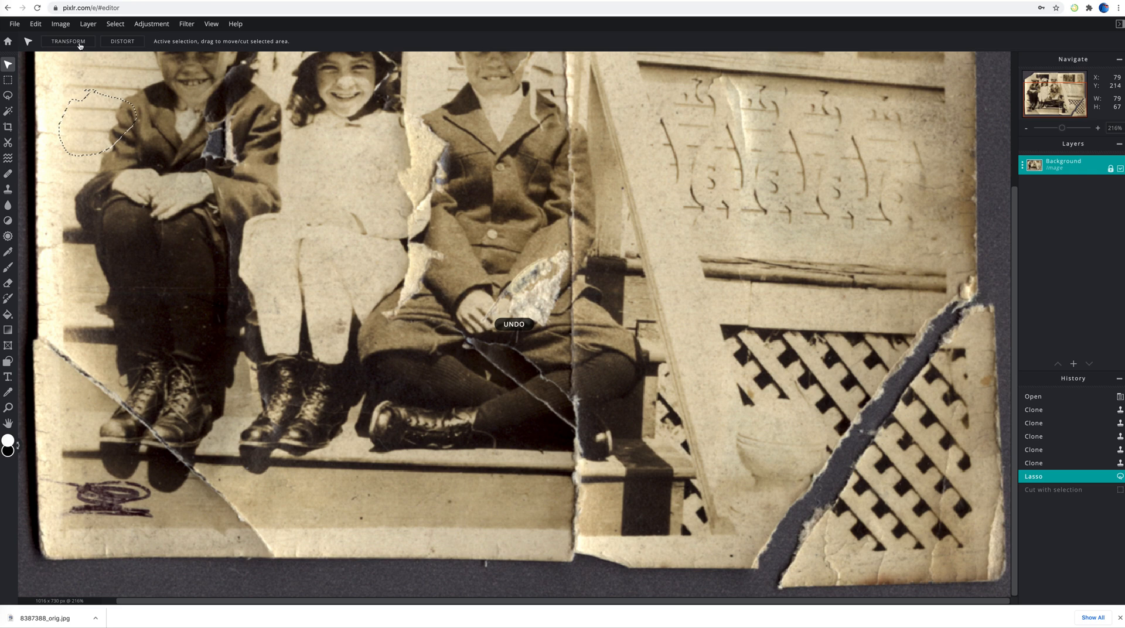
pyautogui.click(141, 24)
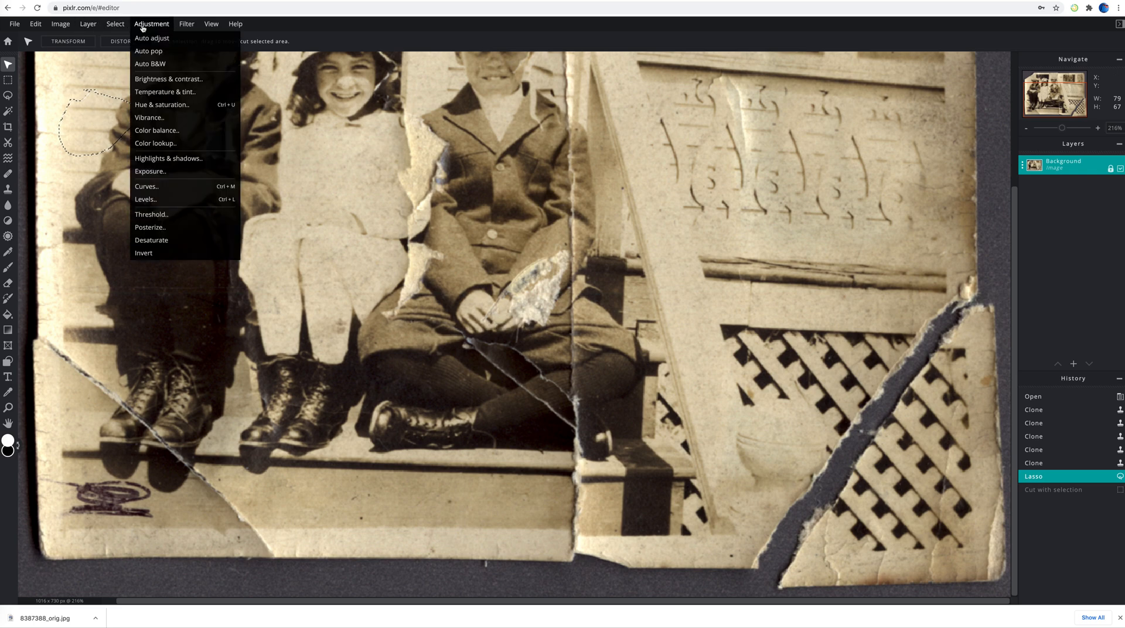
pyautogui.click(153, 79)
pyautogui.moveTo(564, 322)
pyautogui.mouseDown()
pyautogui.moveTo(625, 322)
pyautogui.moveTo(470, 328)
pyautogui.moveTo(551, 336)
pyautogui.mouseUp()
pyautogui.click(582, 379)
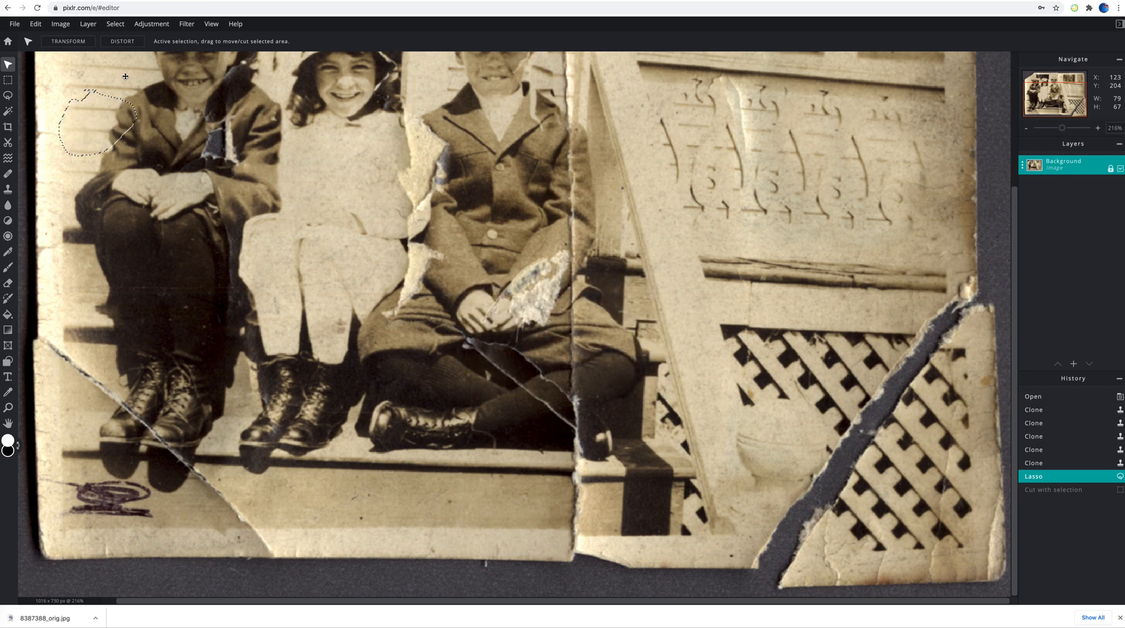
# Deselect the lassoed area over the siding and the left boy's elbow
pyautogui.click(115, 24)
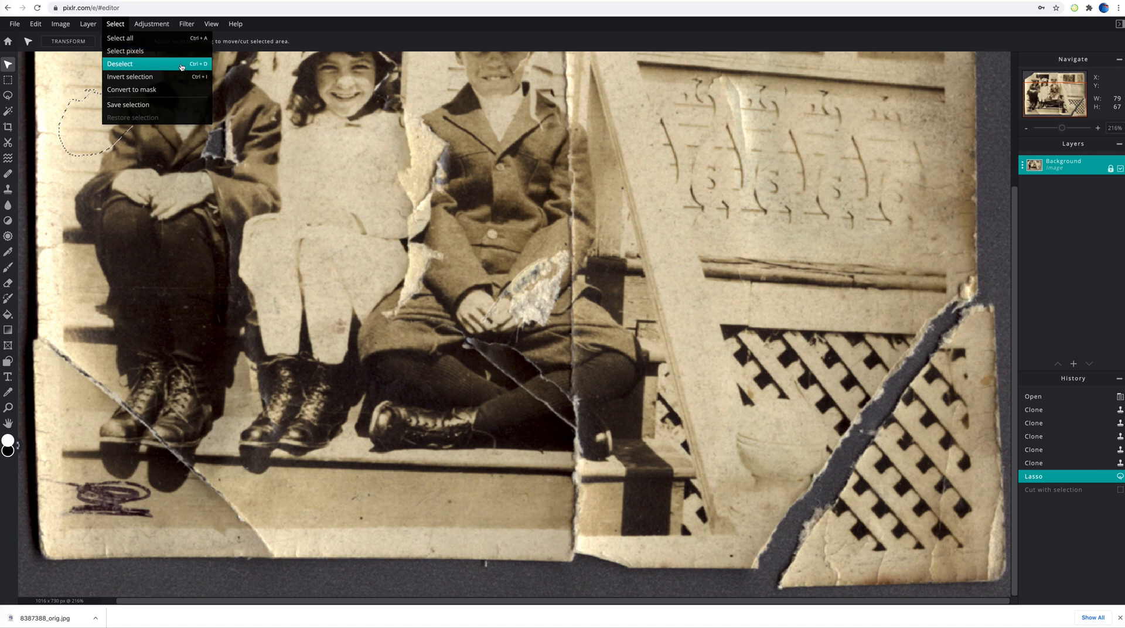
pyautogui.click(115, 24)
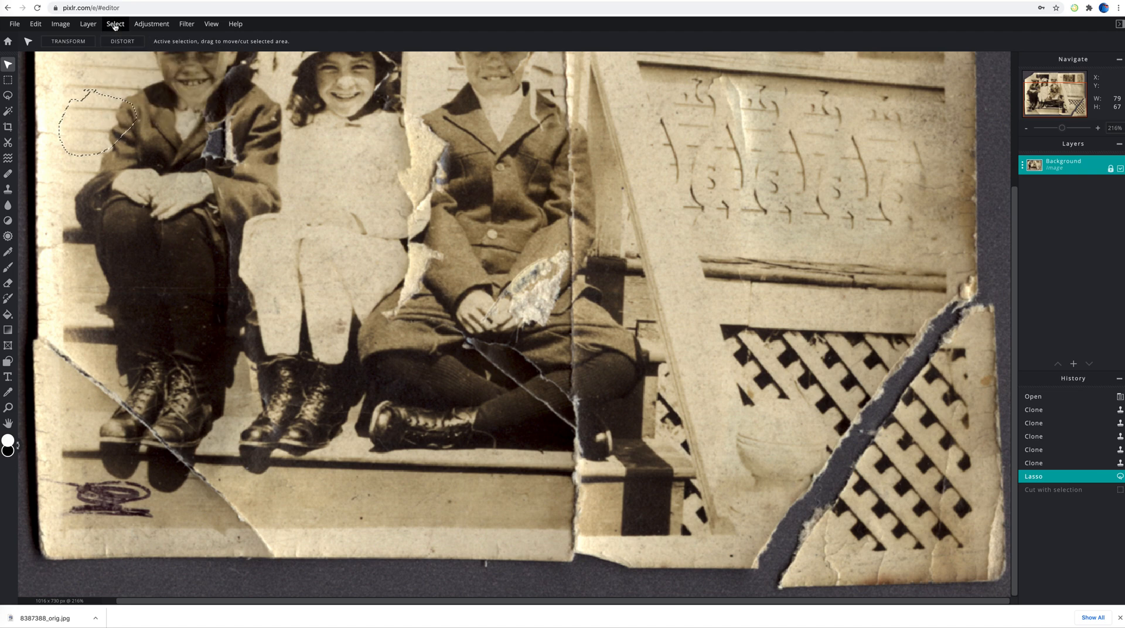
pyautogui.hotkey('ctrl', 'd')
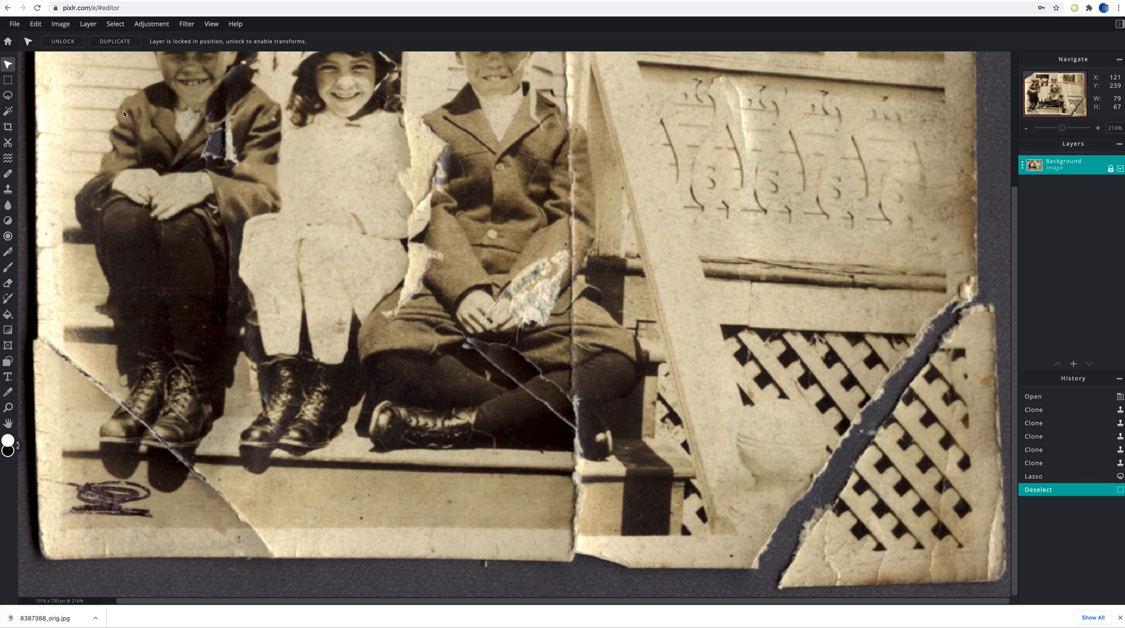
# Lasso the torn-off lattice corner along its edges, about 229 by 286 px, using the lasso type with size 50 and feather 0
pyautogui.click(8, 95)
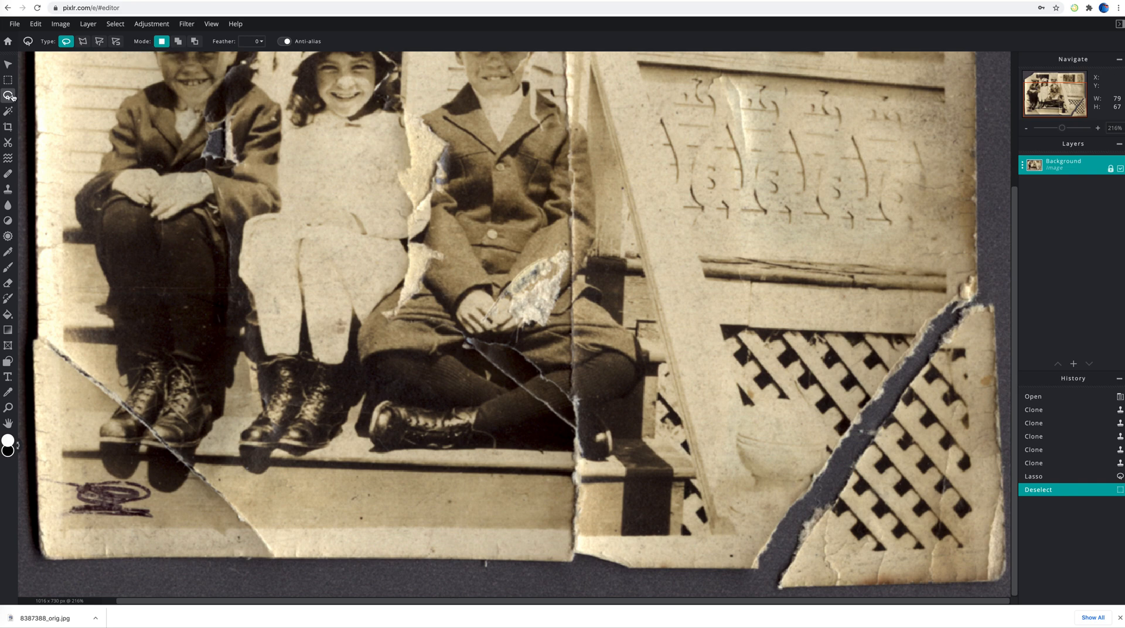
pyautogui.click(116, 42)
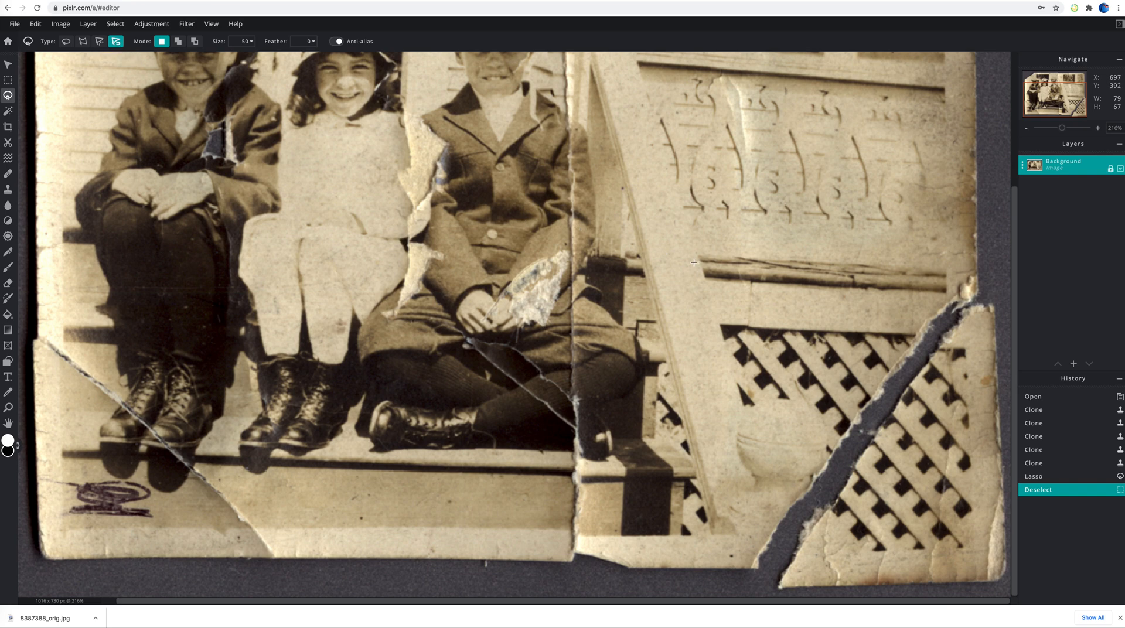
pyautogui.click(993, 305)
pyautogui.click(993, 314)
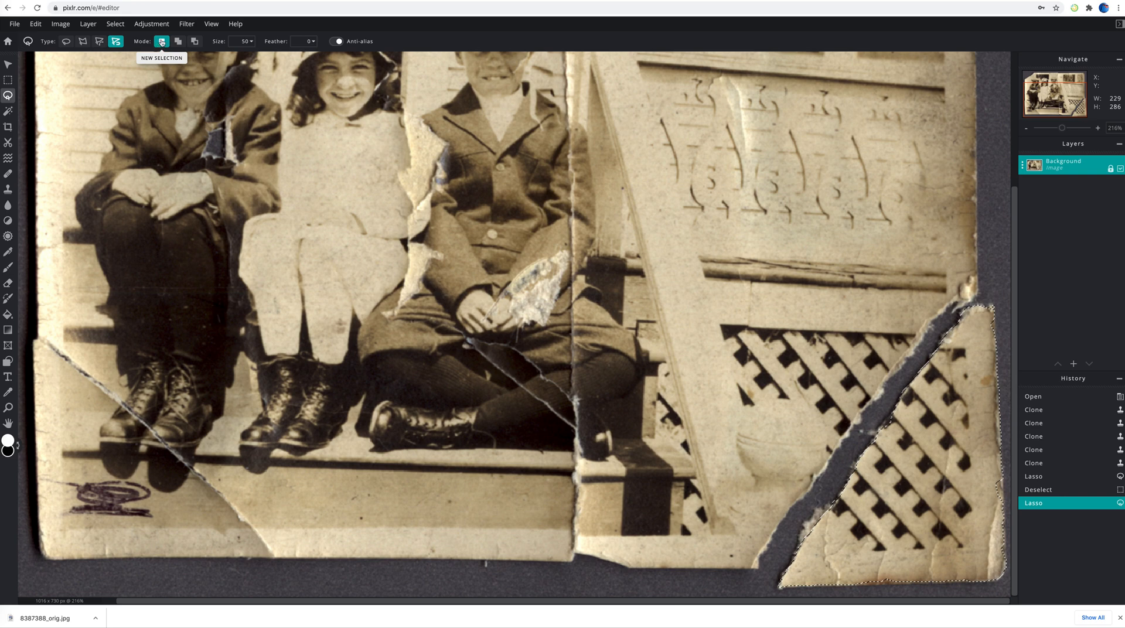
# Switch the lasso to adding mode and add a small missed area at the corner piece's right edge to the selection
pyautogui.click(194, 42)
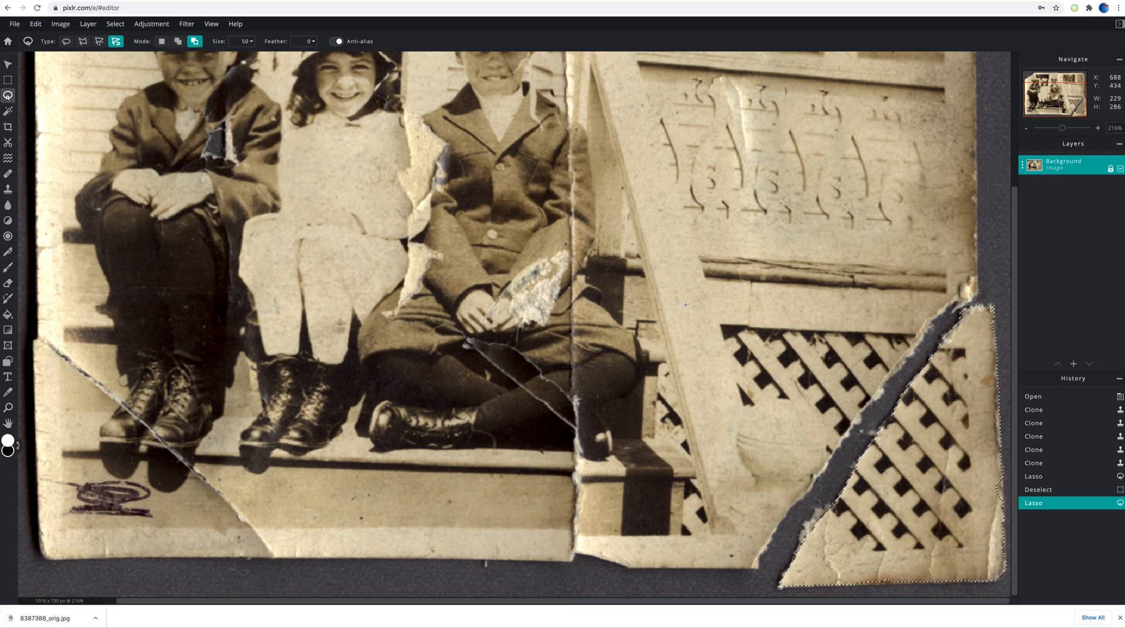
pyautogui.click(179, 43)
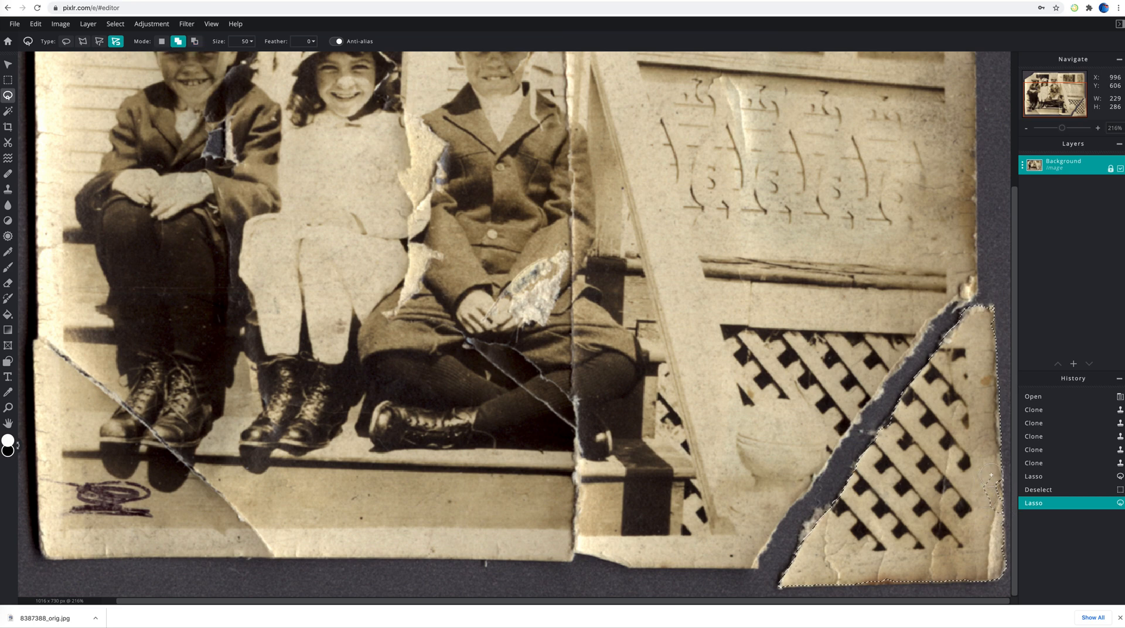
pyautogui.moveTo(999, 478); pyautogui.dragTo(998, 477)
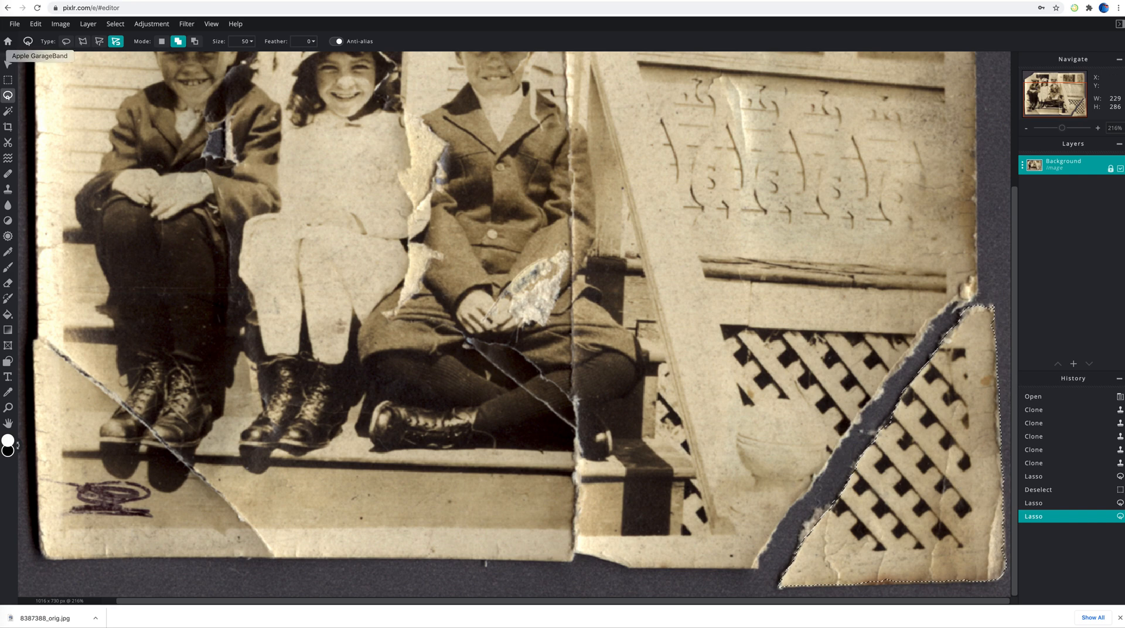
# Move the selected corner piece against the main photo, rotated 1.7° and placed at left 764, top 420, and apply and deselect it
pyautogui.click(9, 64)
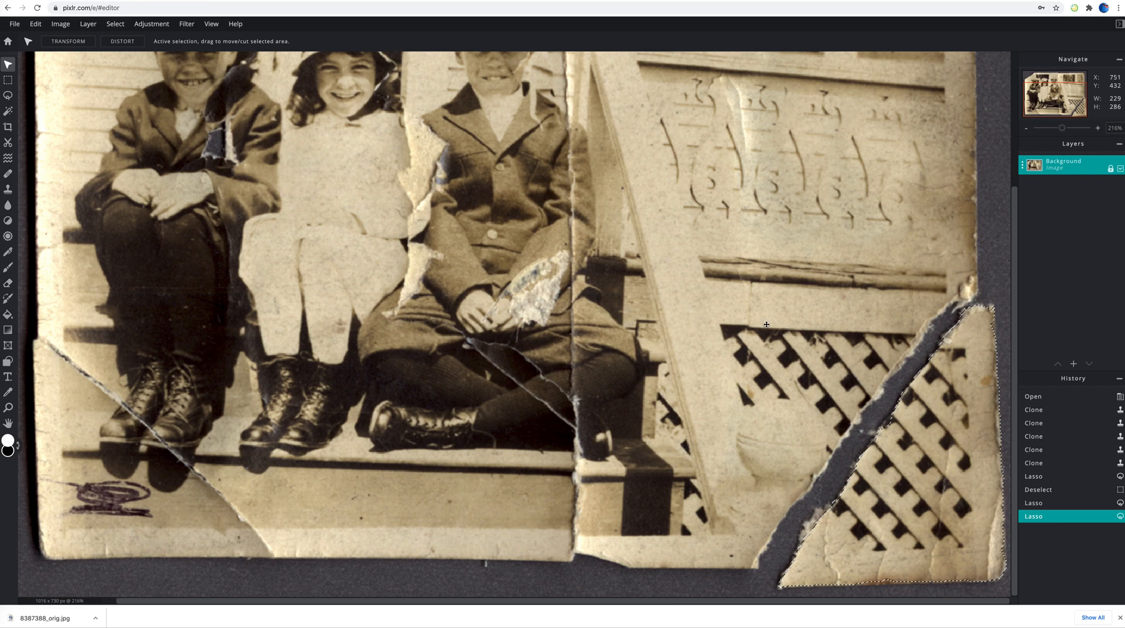
pyautogui.moveTo(911, 485)
pyautogui.mouseDown()
pyautogui.moveTo(912, 470)
pyautogui.moveTo(891, 464)
pyautogui.moveTo(908, 473)
pyautogui.mouseUp()
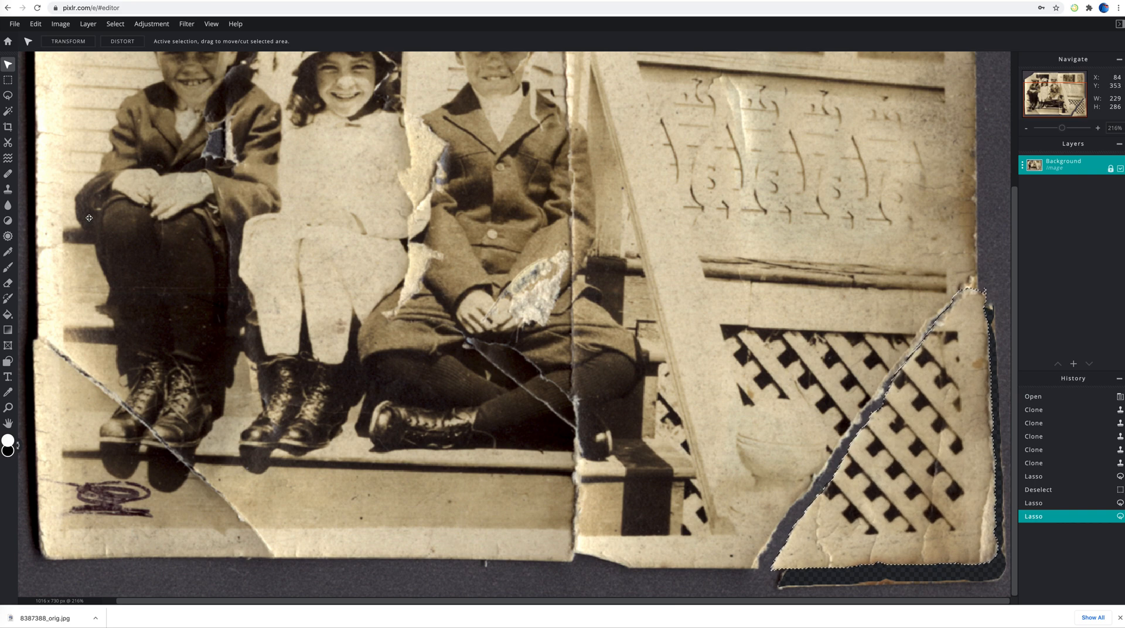
pyautogui.click(67, 42)
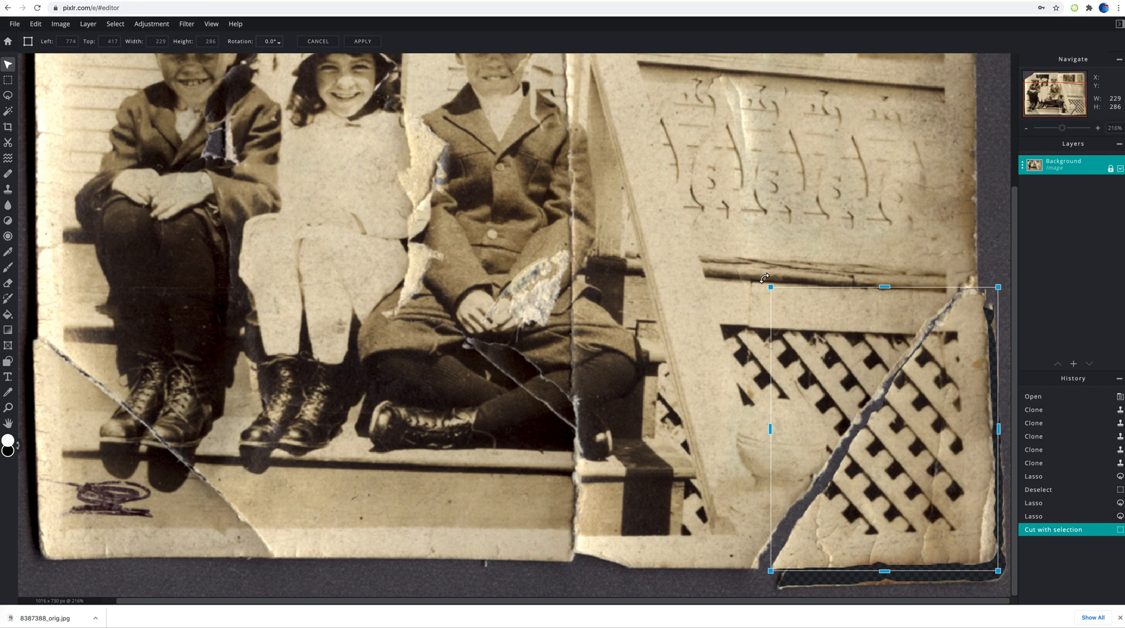
pyautogui.moveTo(925, 391); pyautogui.dragTo(921, 388)
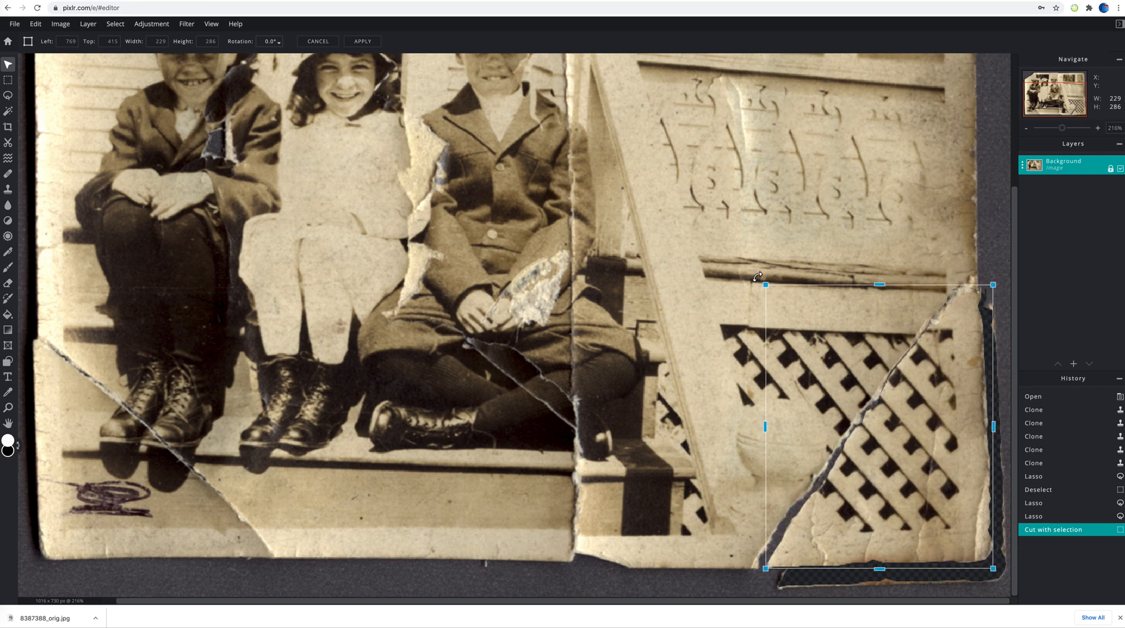
pyautogui.moveTo(758, 277); pyautogui.dragTo(763, 274)
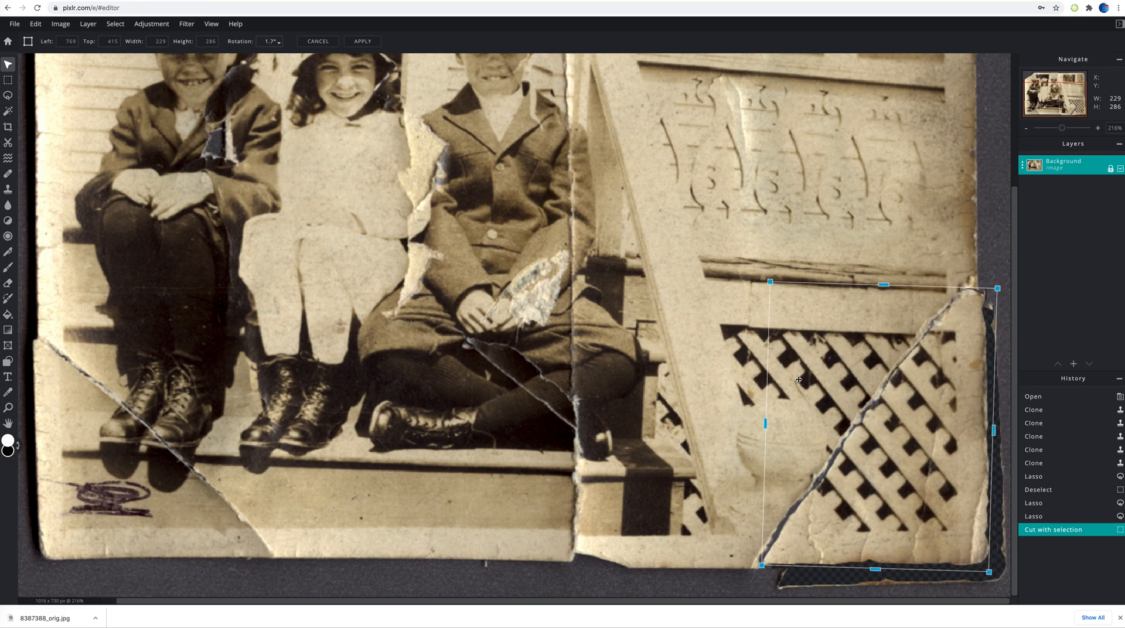
pyautogui.moveTo(883, 457); pyautogui.dragTo(878, 461)
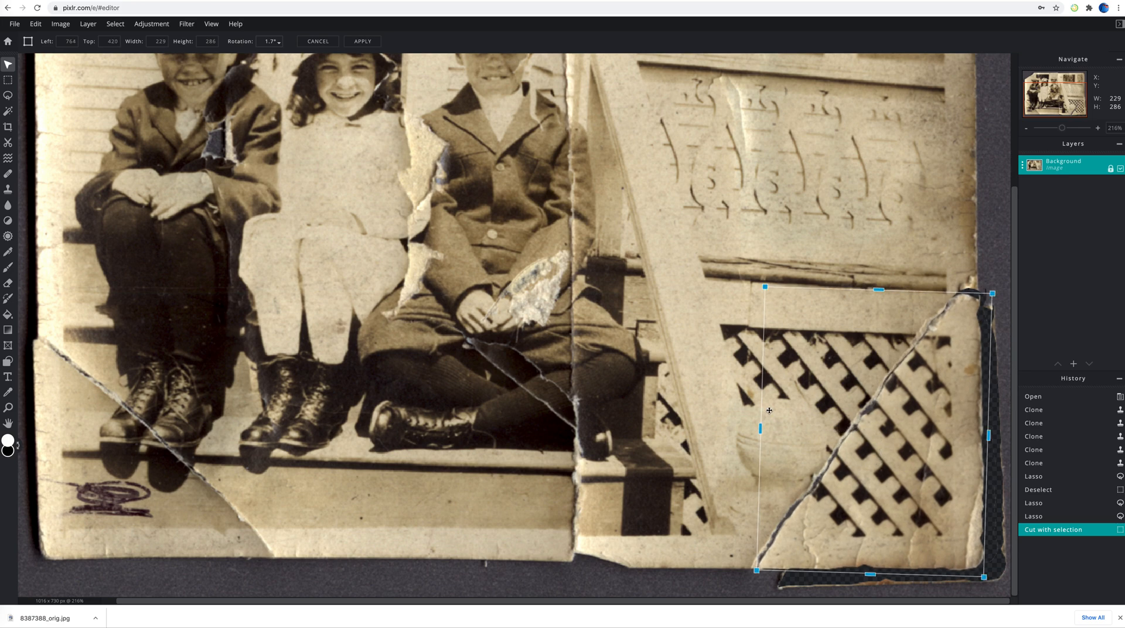
pyautogui.click(726, 373)
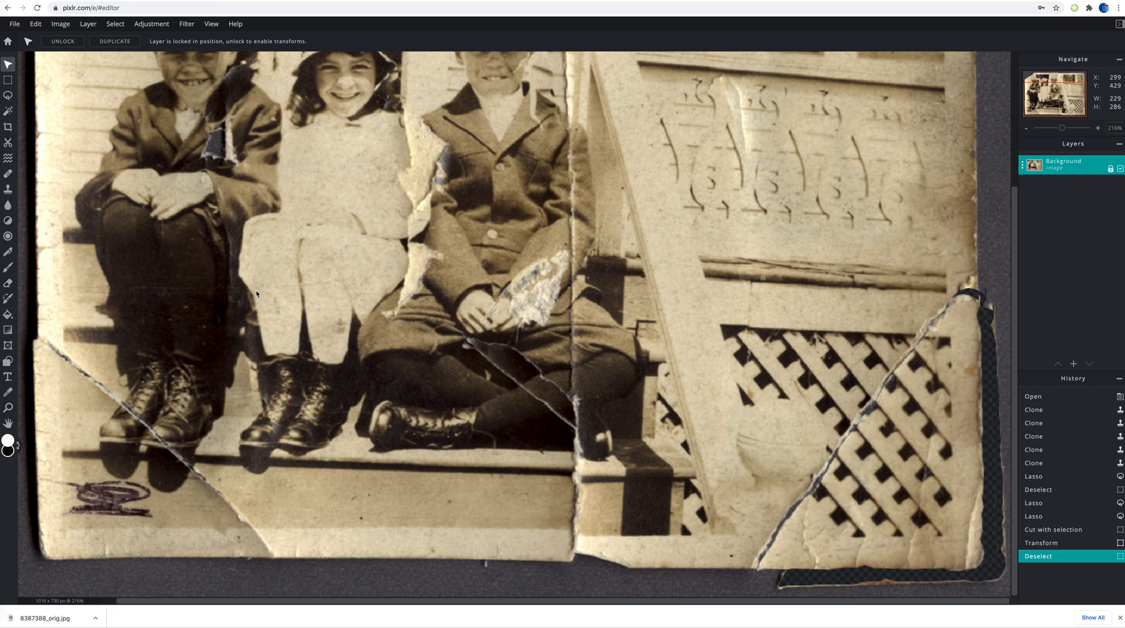
# Reduce the Clone stamp brush size to suit the narrow tear remaining across the lattice
pyautogui.click(8, 407)
pyautogui.click(876, 421)
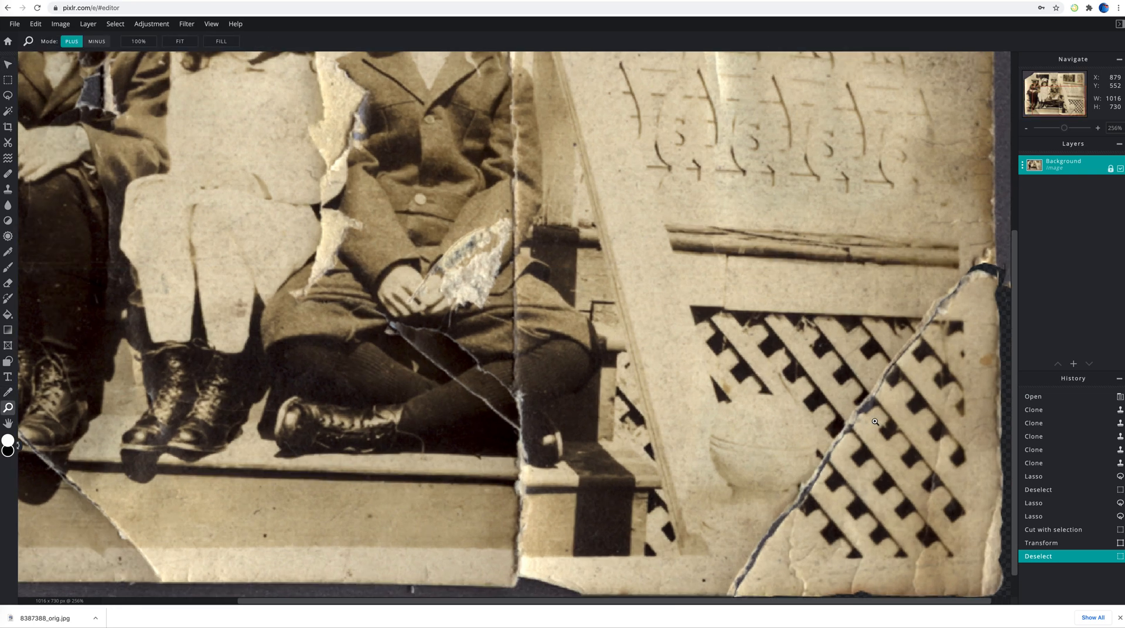
pyautogui.click(876, 421)
pyautogui.moveTo(873, 421); pyautogui.dragTo(661, 296)
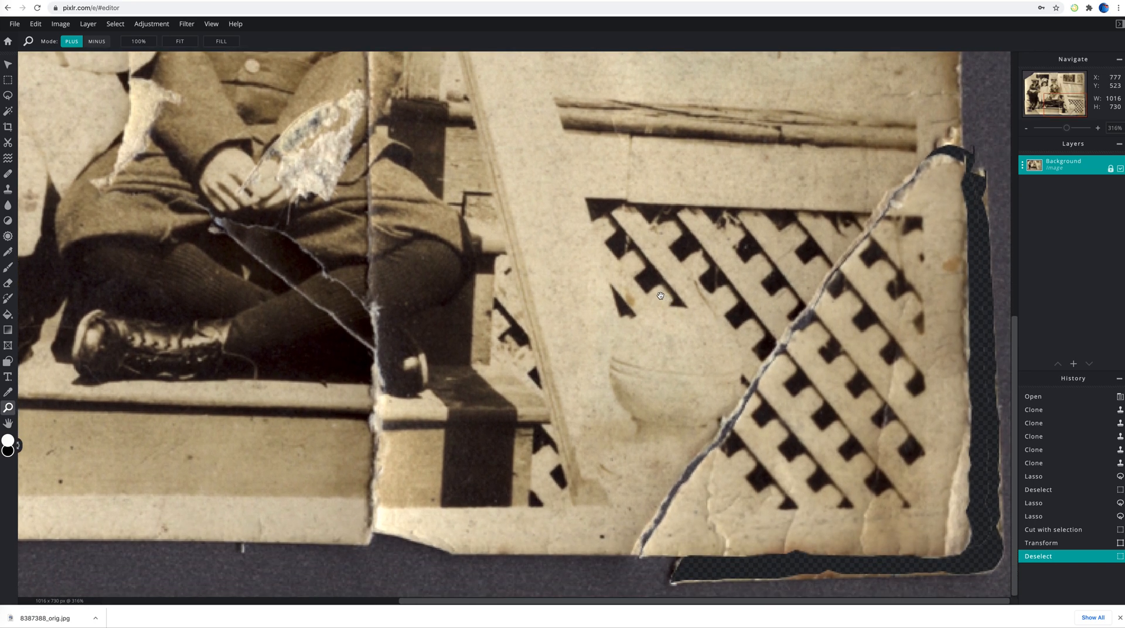
pyautogui.click(8, 191)
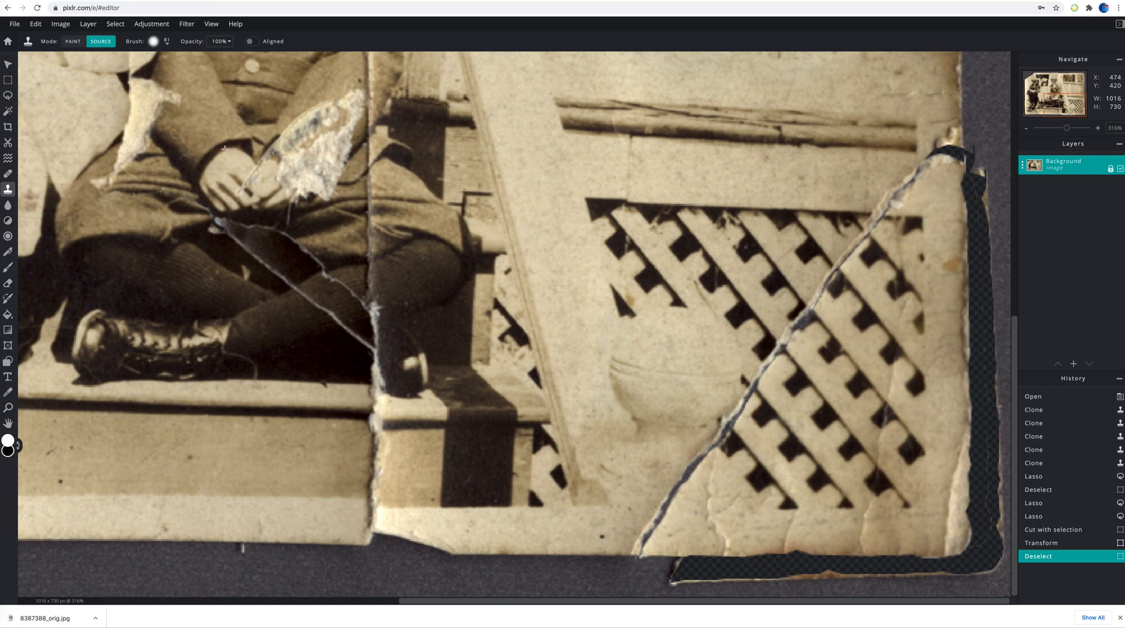
pyautogui.click(796, 383)
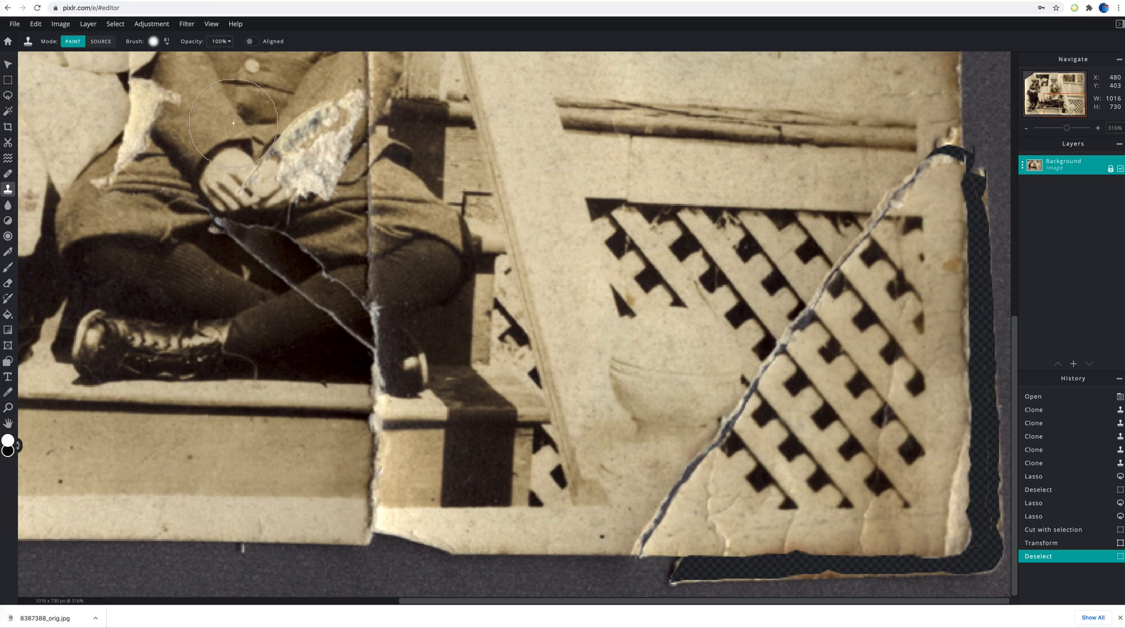
pyautogui.click(167, 44)
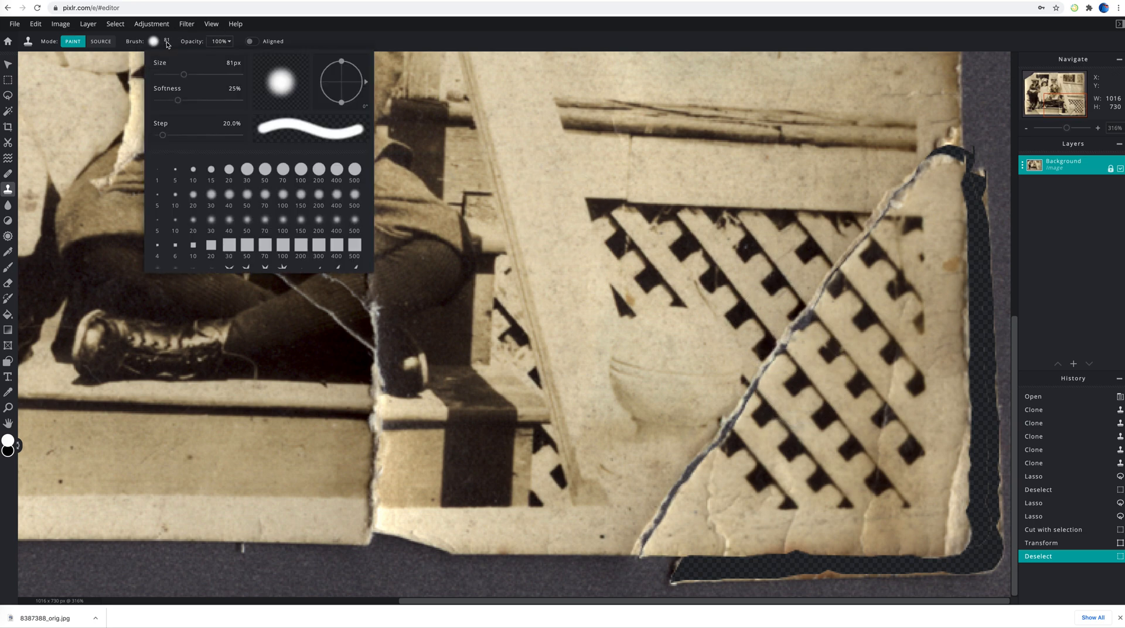
pyautogui.moveTo(183, 75); pyautogui.dragTo(169, 77)
pyautogui.click(152, 42)
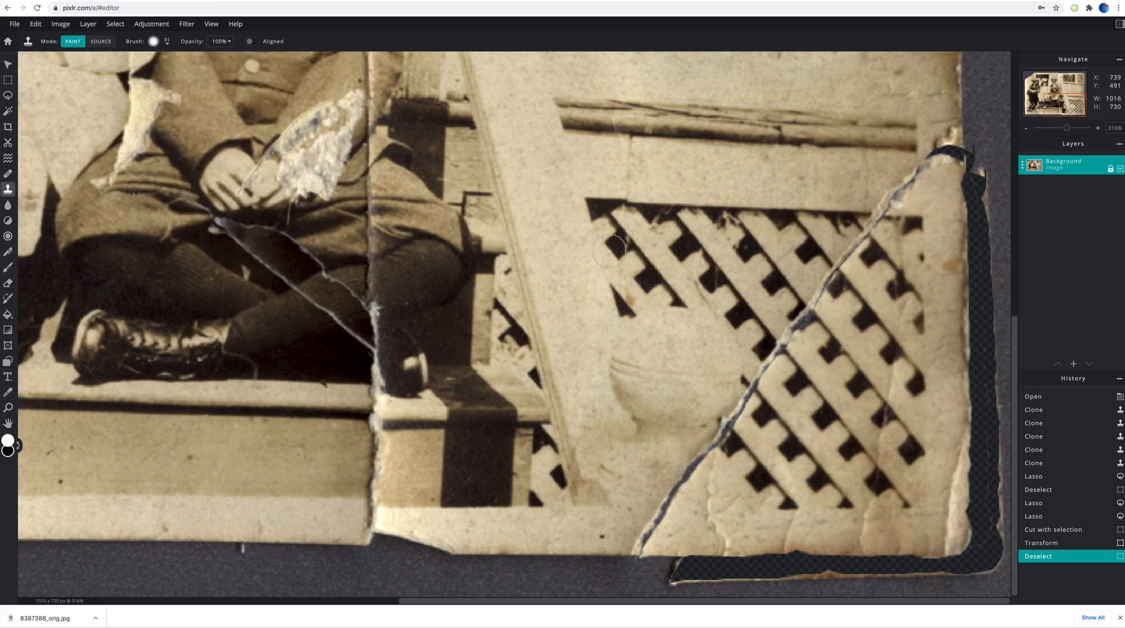
# Clone the lattice pattern from the dark square just right of the tear over the tear's middle stretch through the lattice
pyautogui.click(107, 44)
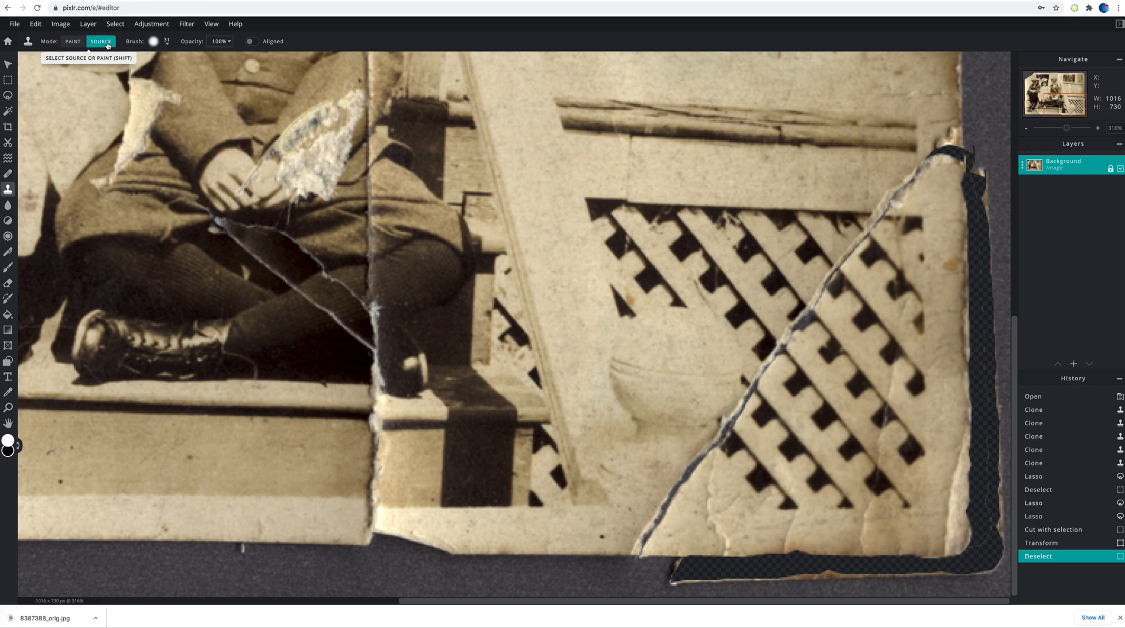
pyautogui.click(797, 382)
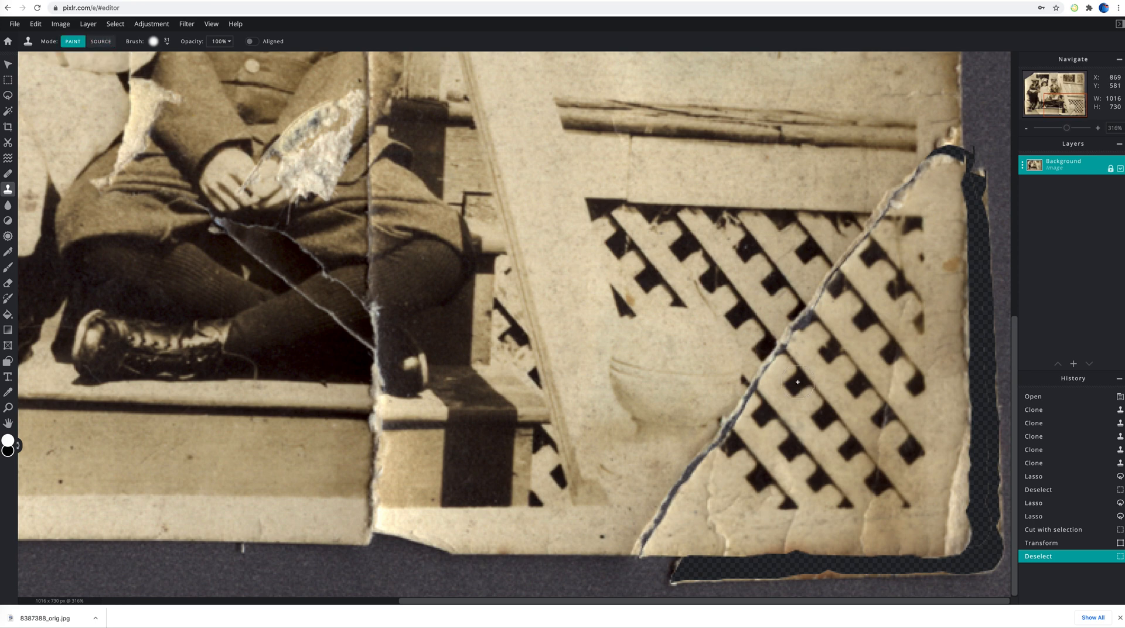
pyautogui.click(767, 349)
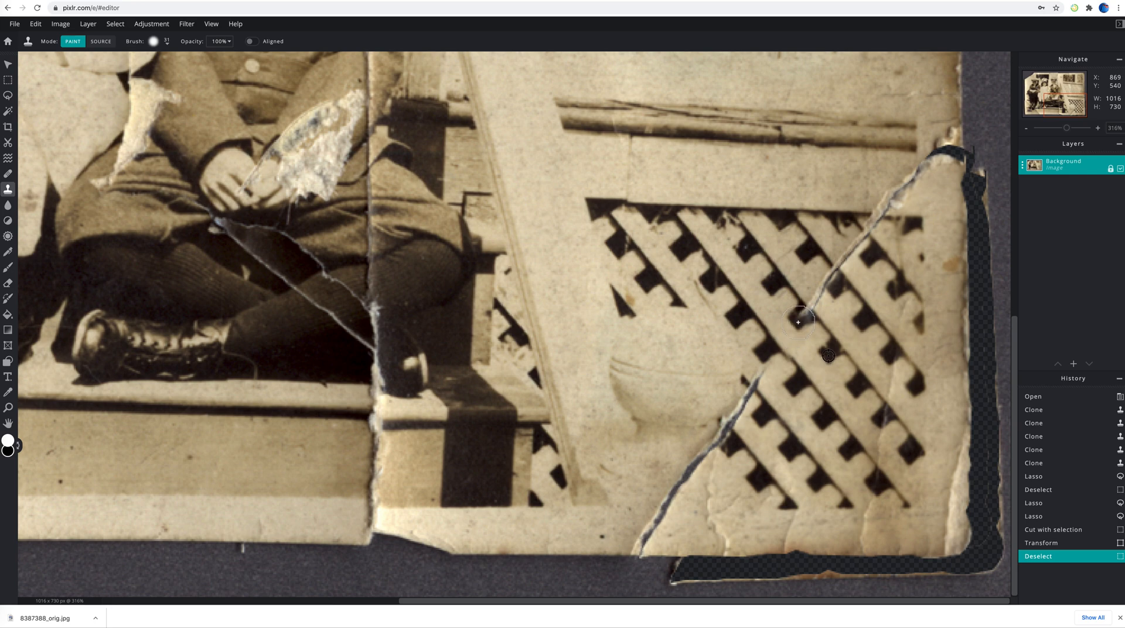
pyautogui.moveTo(818, 290); pyautogui.dragTo(859, 248)
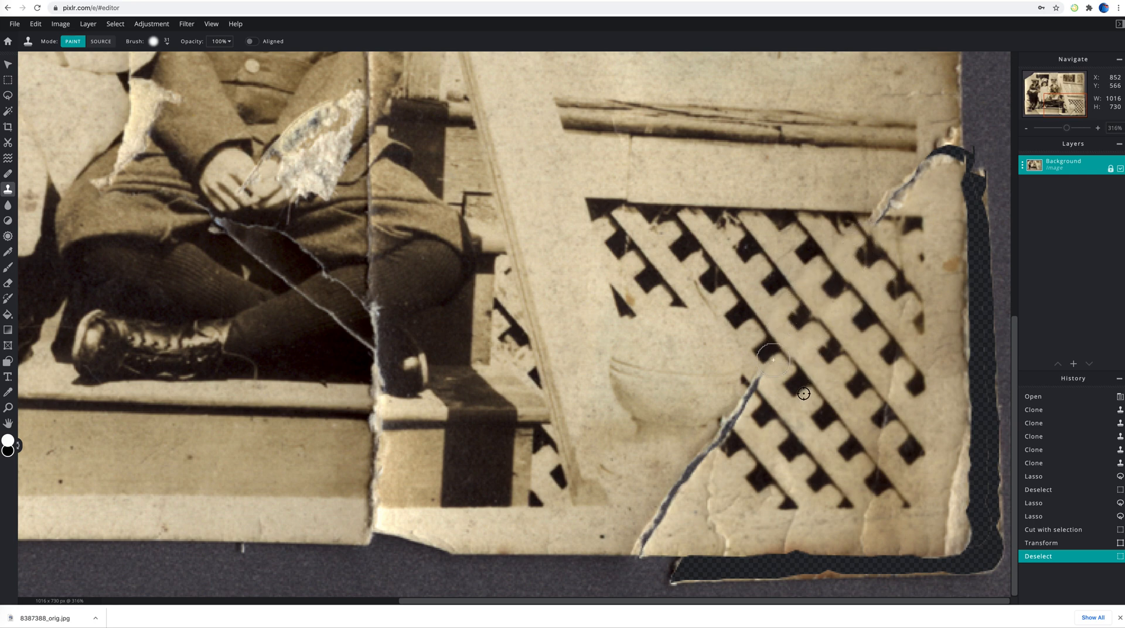
pyautogui.click(757, 393)
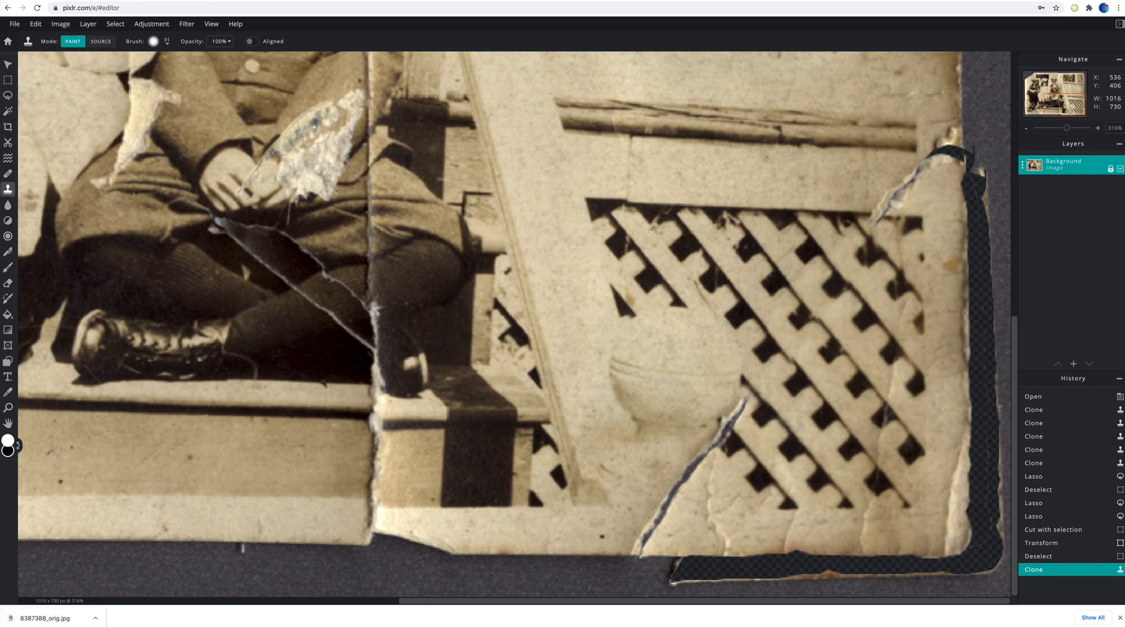
# Clone clean board and lattice edge over the upper end of the tear, out to the photo's right border
pyautogui.press('alt')
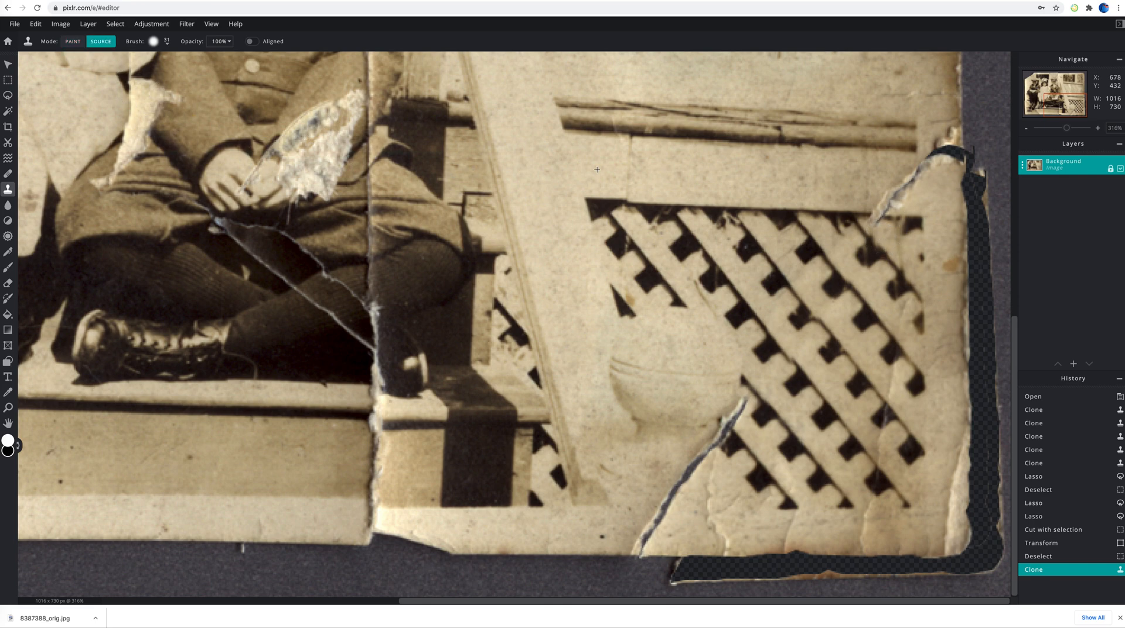
pyautogui.press('alt')
pyautogui.press('alt')
pyautogui.press('alt')
pyautogui.press('alt')
pyautogui.press('alt')
pyautogui.moveTo(842, 211)
pyautogui.mouseDown()
pyautogui.moveTo(890, 215)
pyautogui.moveTo(890, 195)
pyautogui.moveTo(949, 158)
pyautogui.moveTo(951, 148)
pyautogui.moveTo(920, 146)
pyautogui.moveTo(948, 136)
pyautogui.moveTo(921, 134)
pyautogui.moveTo(961, 134)
pyautogui.mouseUp()
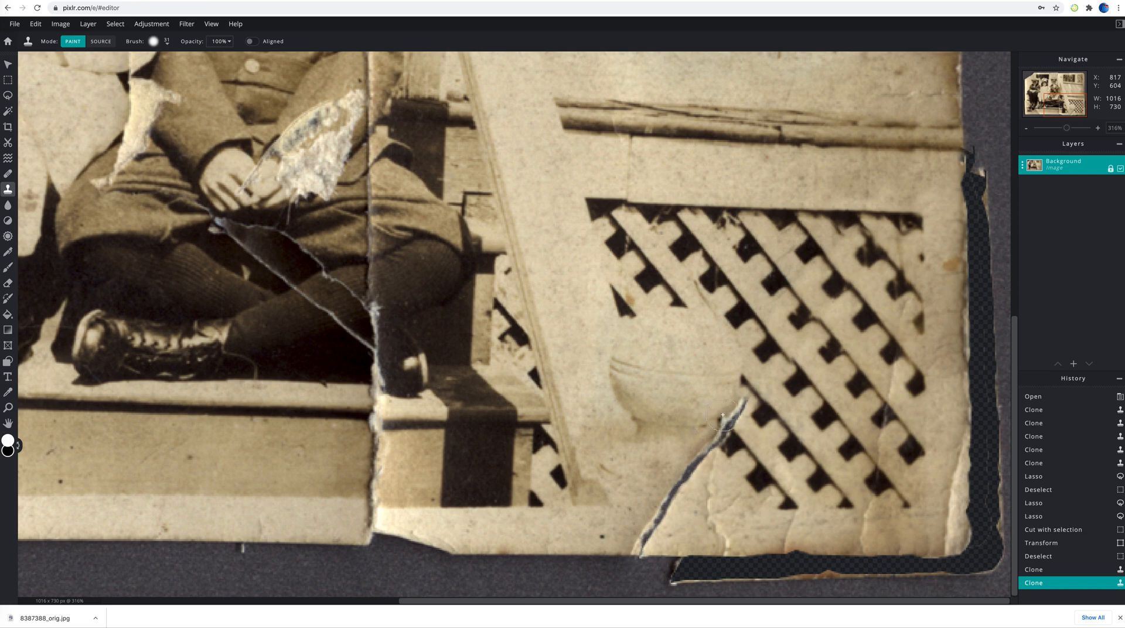
# Try a freehand lasso of about 31 by 32 px on the siding beside the left boy, and discard it in New selection mode
pyautogui.moveTo(327, 331); pyautogui.dragTo(573, 392)
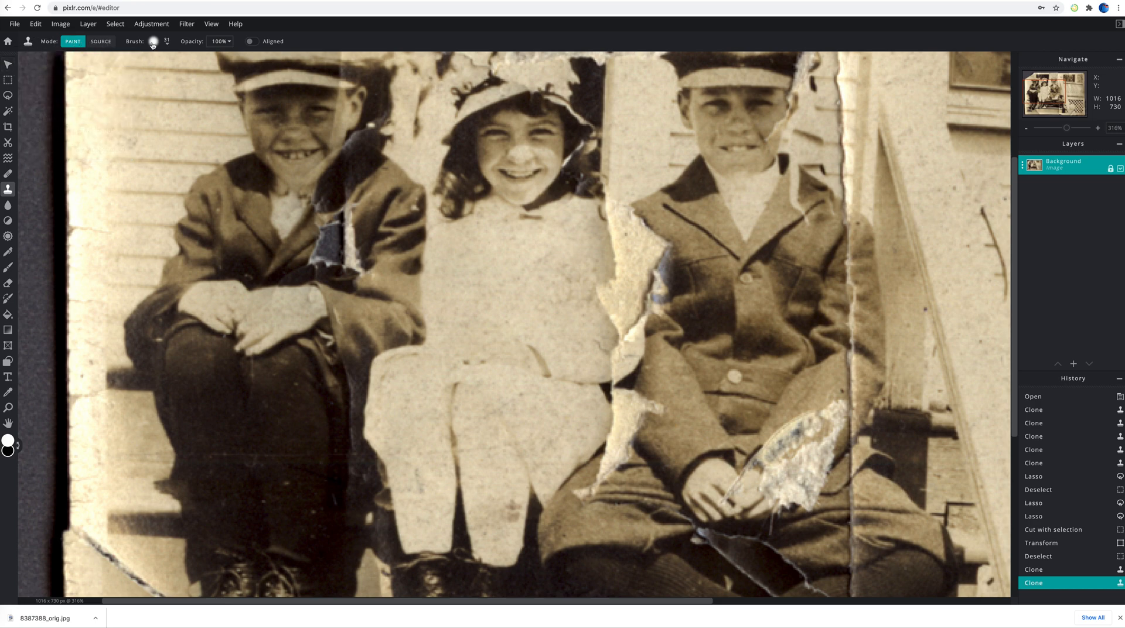
pyautogui.click(9, 96)
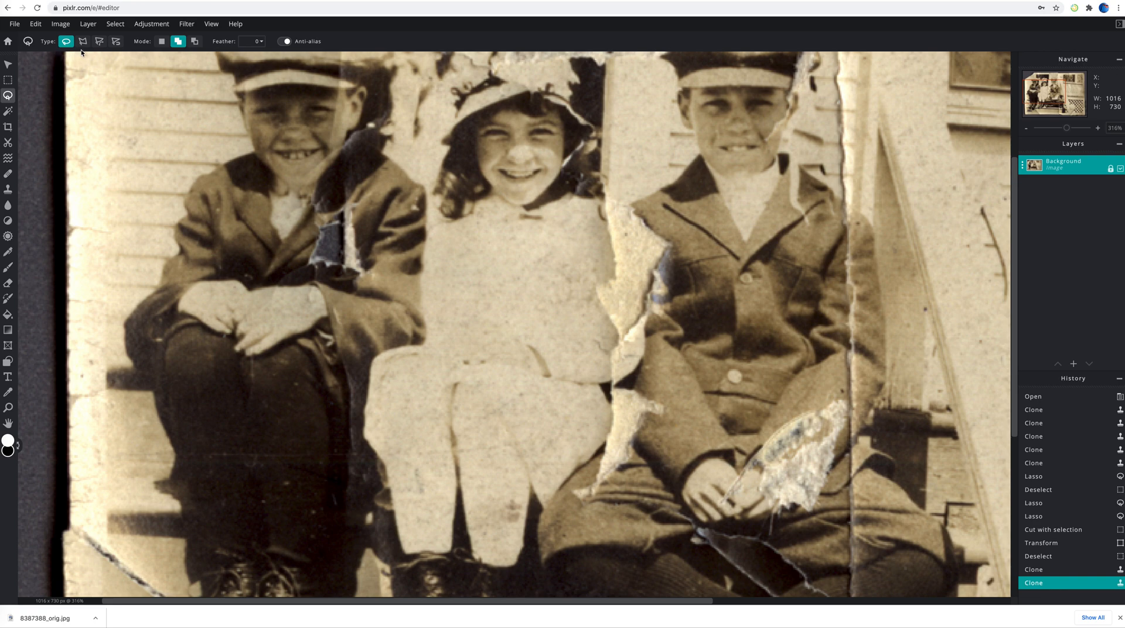
pyautogui.moveTo(143, 91); pyautogui.dragTo(143, 91)
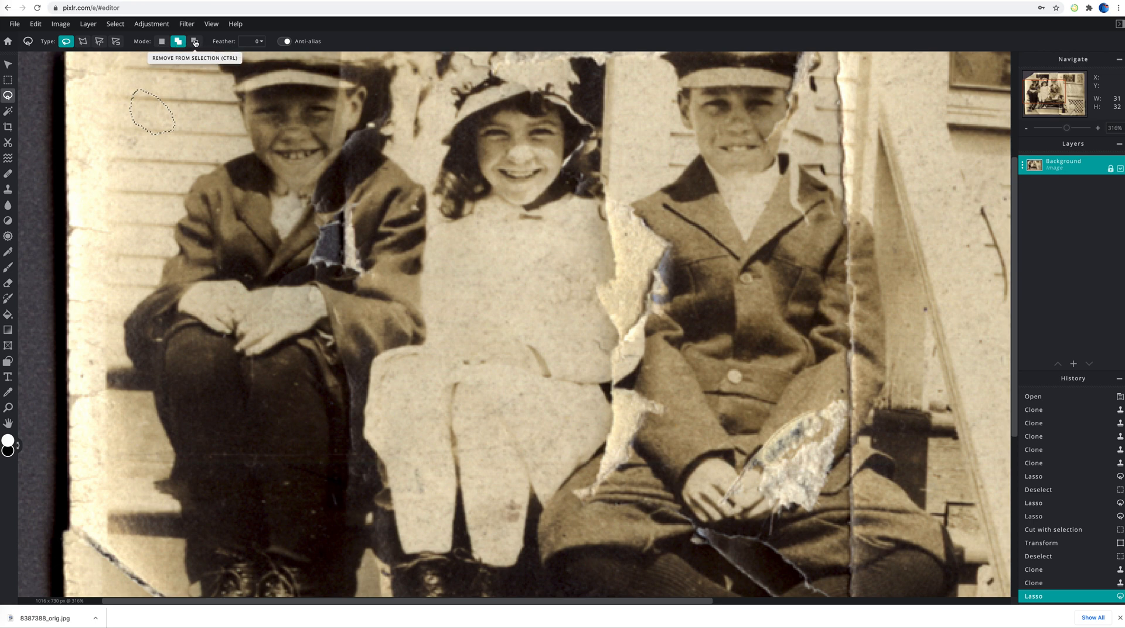
pyautogui.click(163, 42)
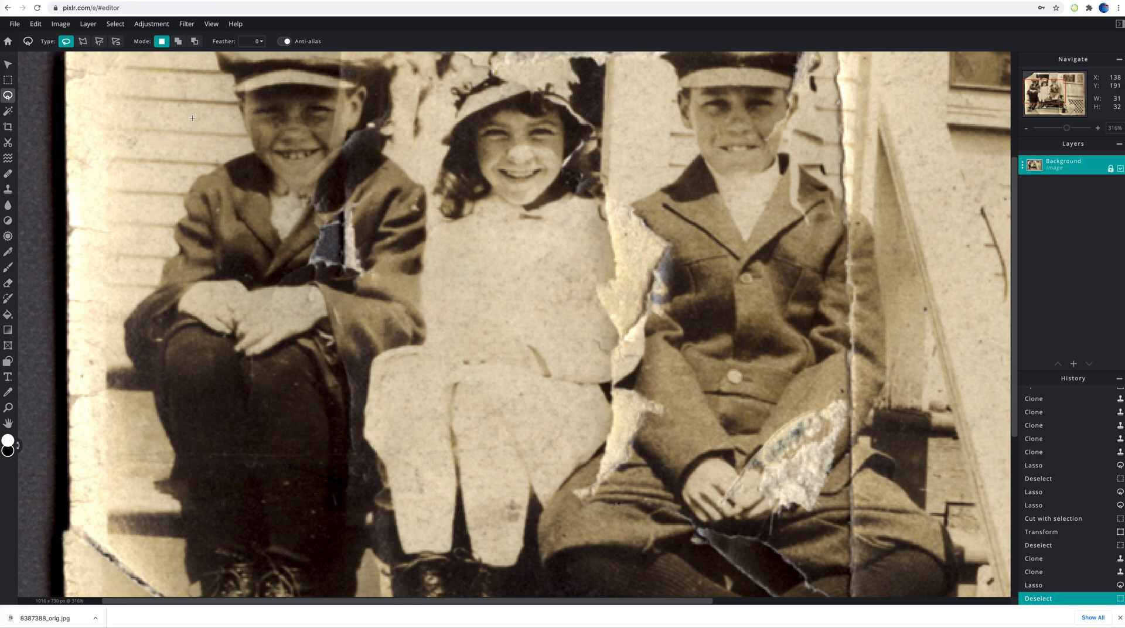
# Save the photo to the computer as a JPG named "three kids" at high quality, 90%, and close the save dialog
pyautogui.click(12, 63)
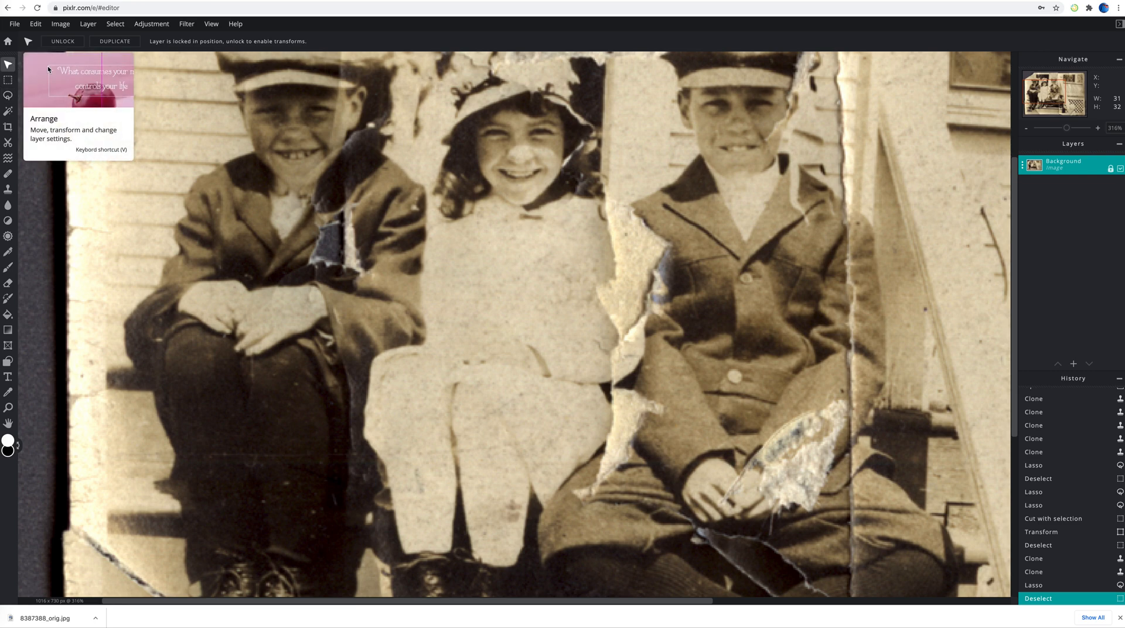
pyautogui.click(16, 25)
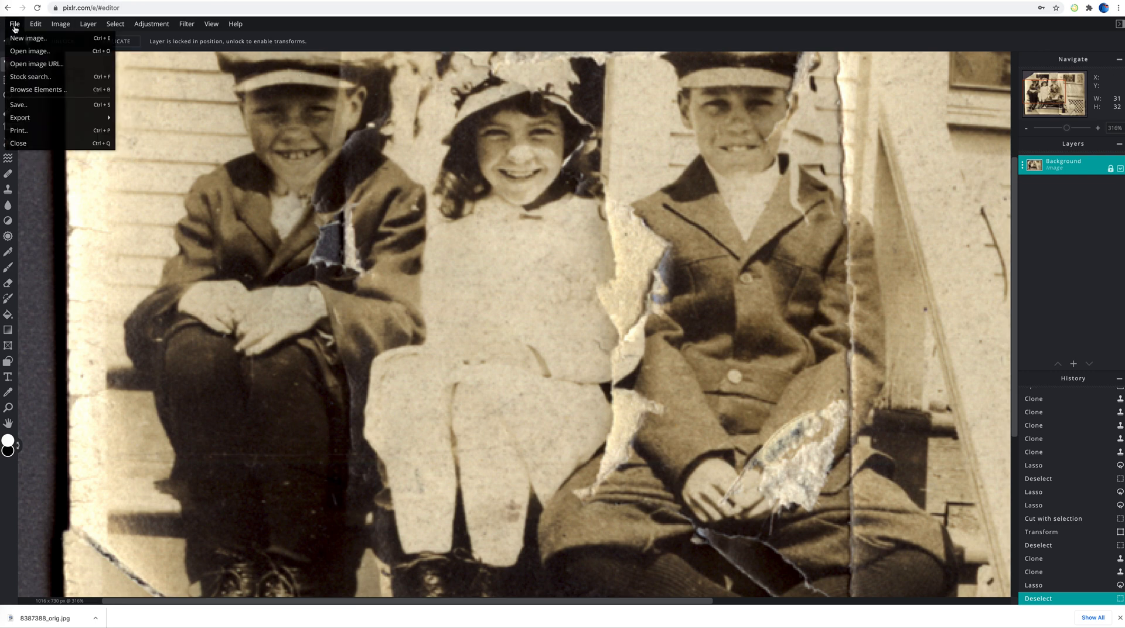
pyautogui.click(40, 105)
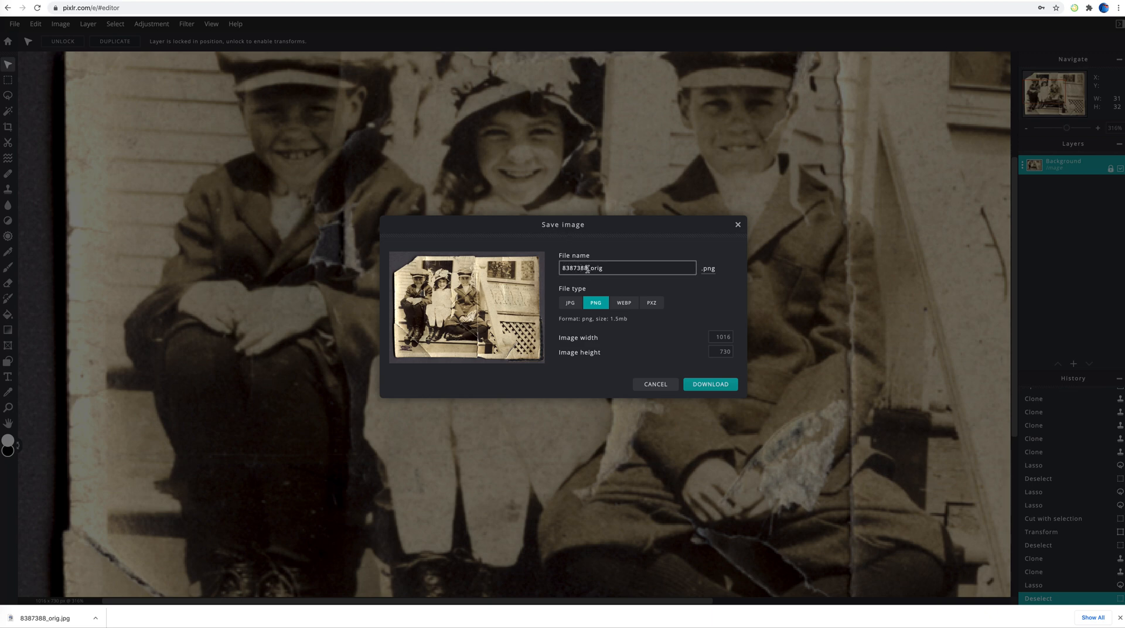
pyautogui.moveTo(602, 268); pyautogui.dragTo(561, 265)
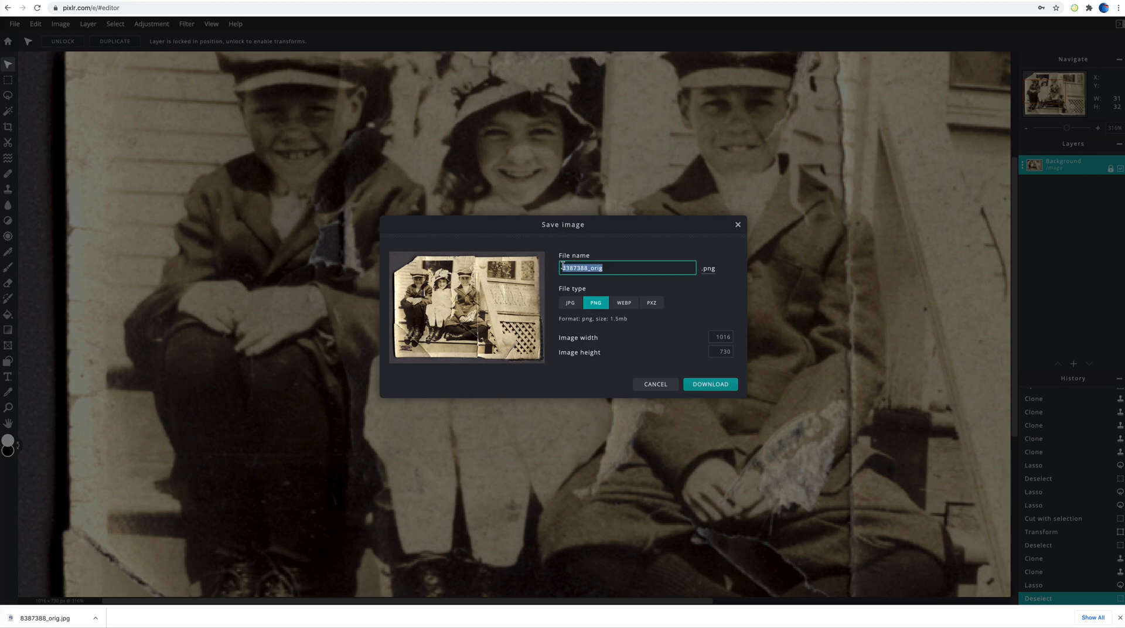
pyautogui.write('three kids')
pyautogui.click(578, 302)
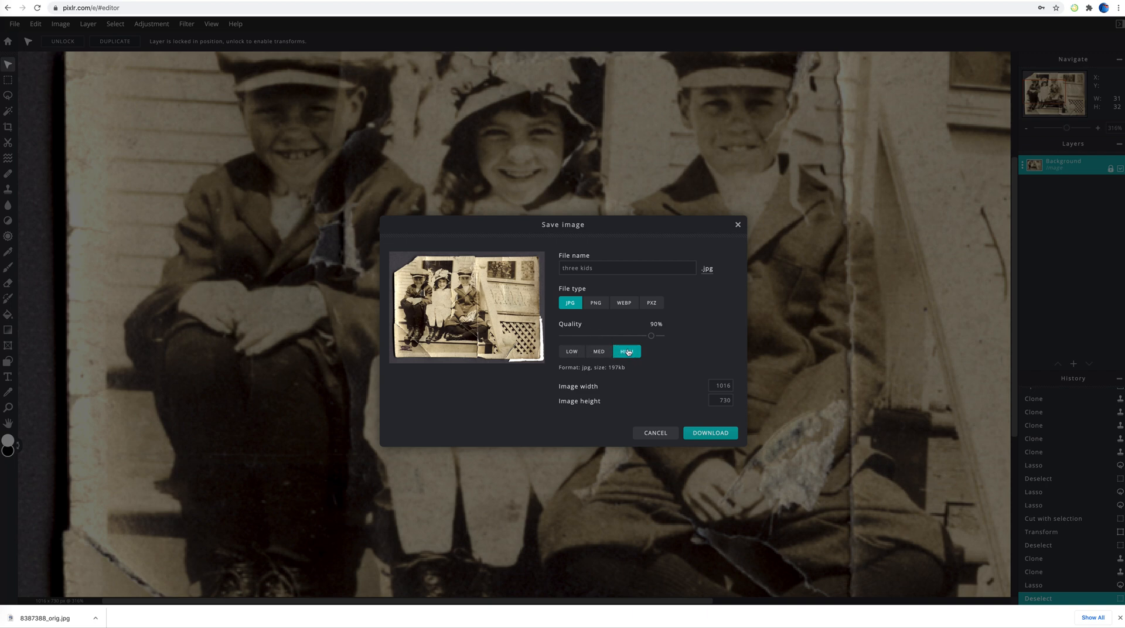
pyautogui.click(704, 433)
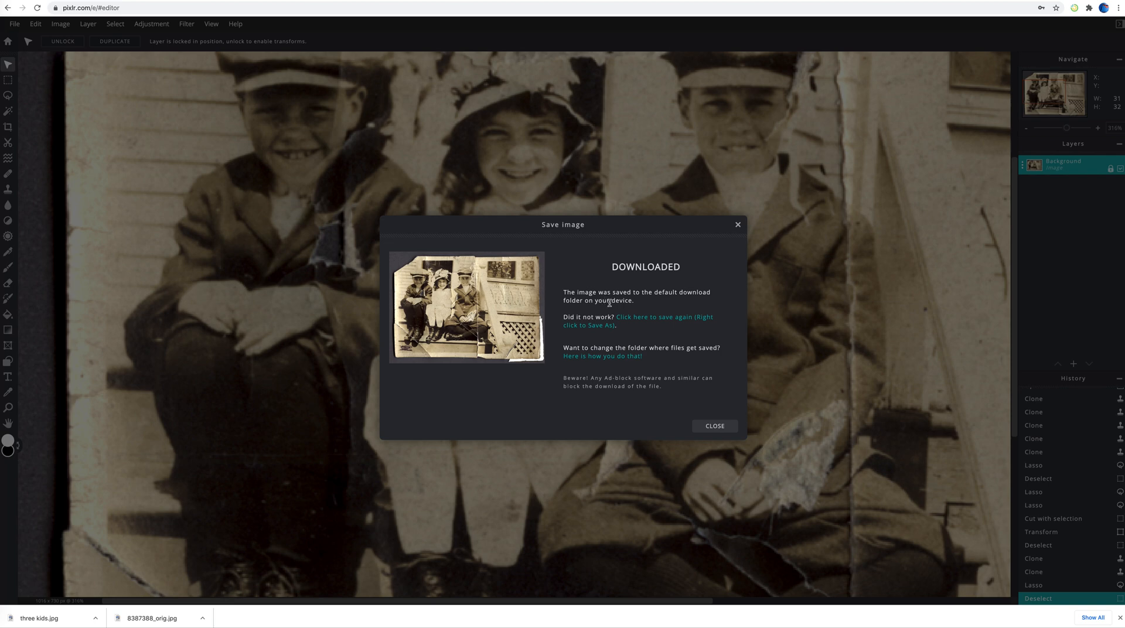
pyautogui.click(702, 426)
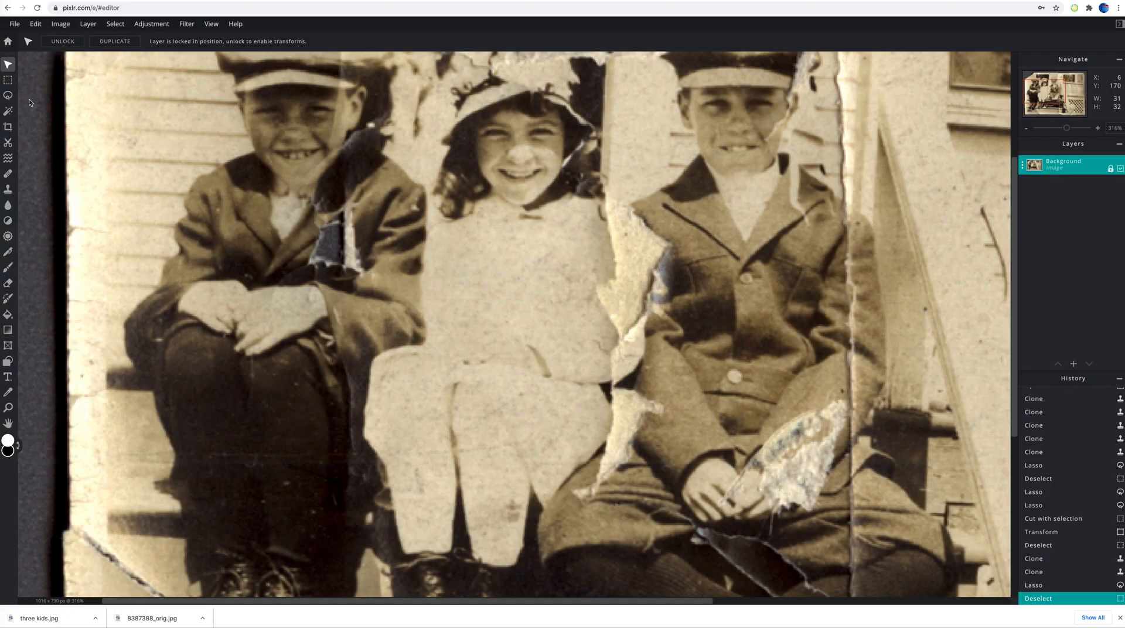
# Fit the whole photo in the view to examine the restoration so far
pyautogui.click(8, 407)
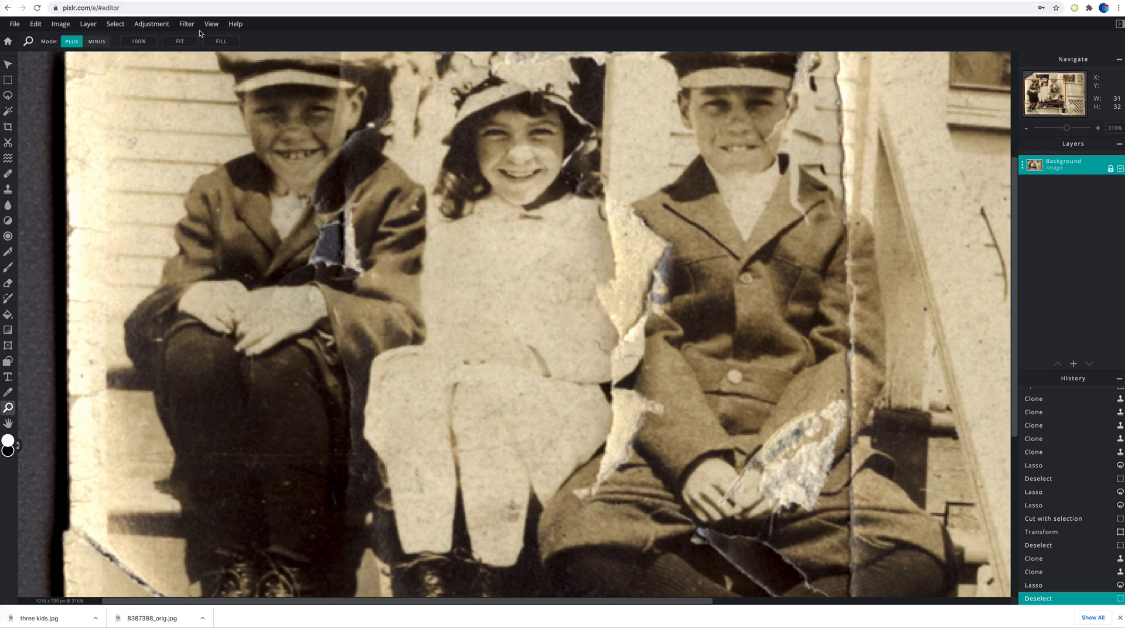
pyautogui.click(181, 41)
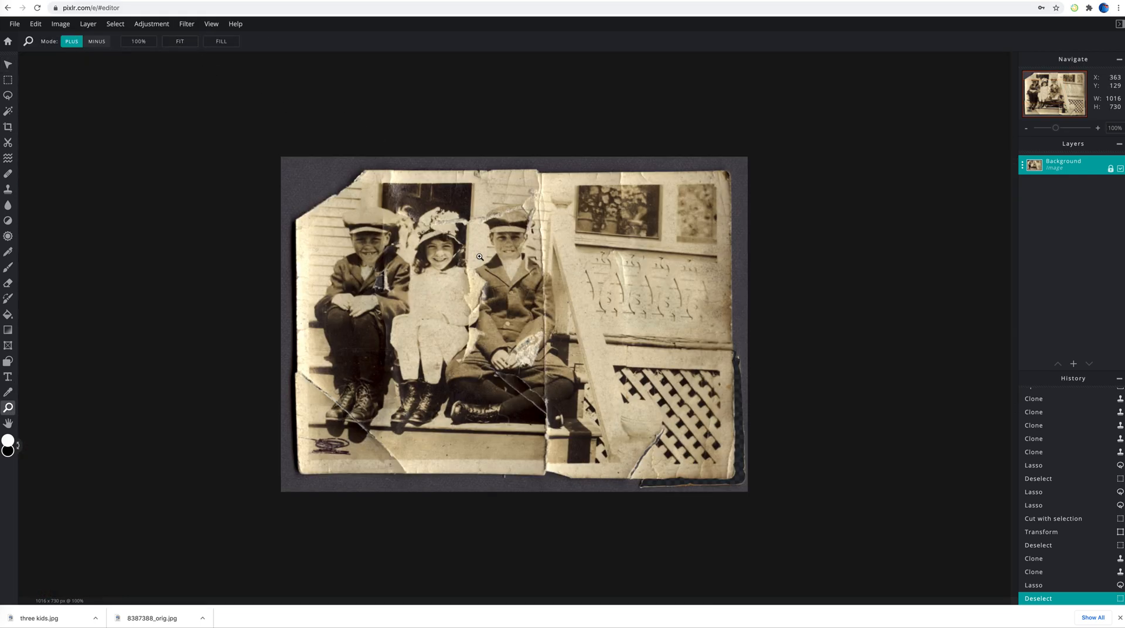